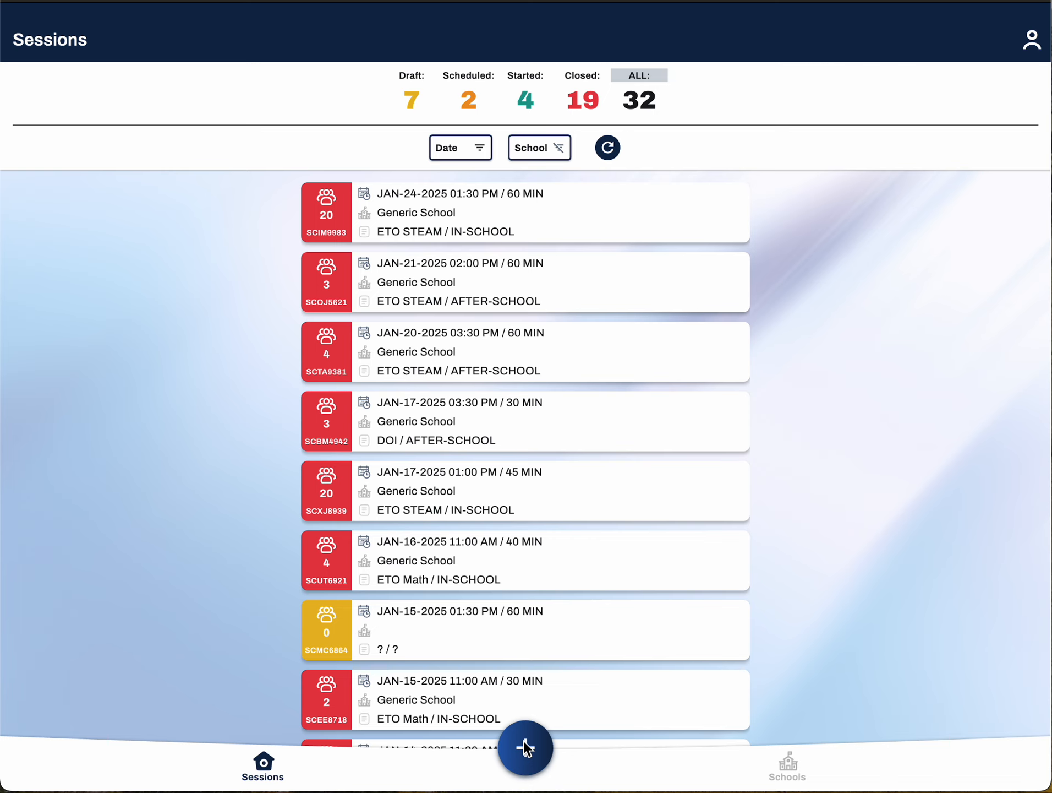
- Create a new session for Wednesday, January 29, 2025 at 2:30 PM with a 60-minute duration
click(525, 748)
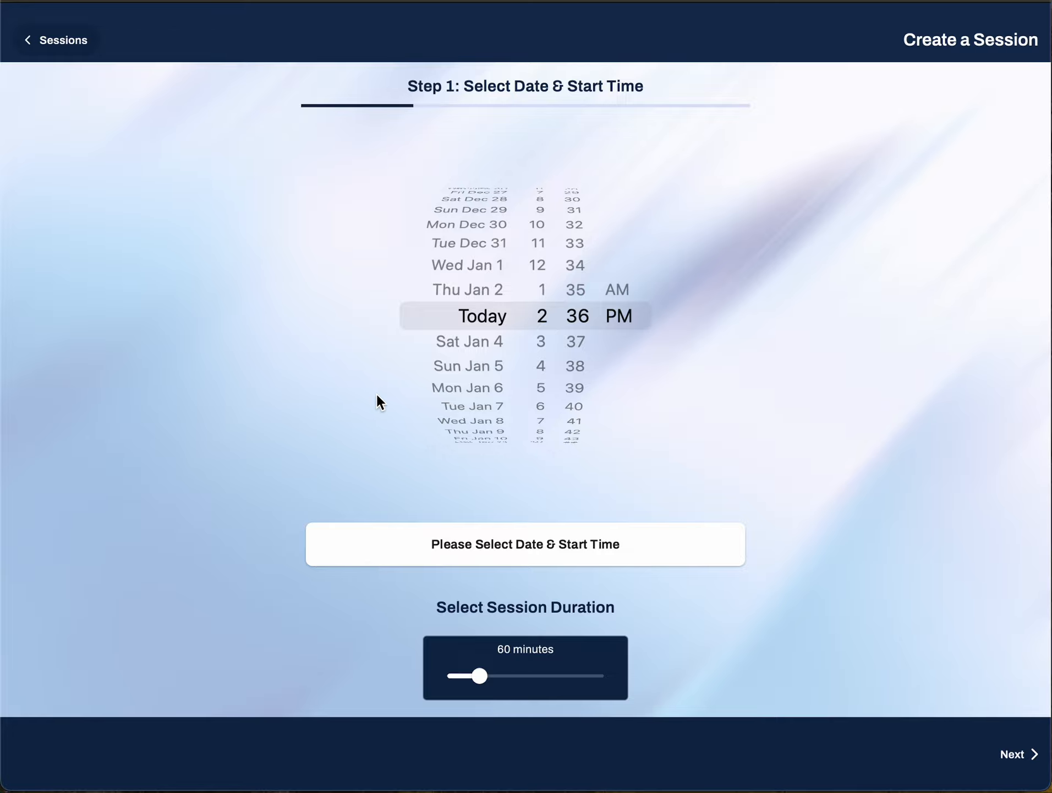
scroll(454, 388, down, 10)
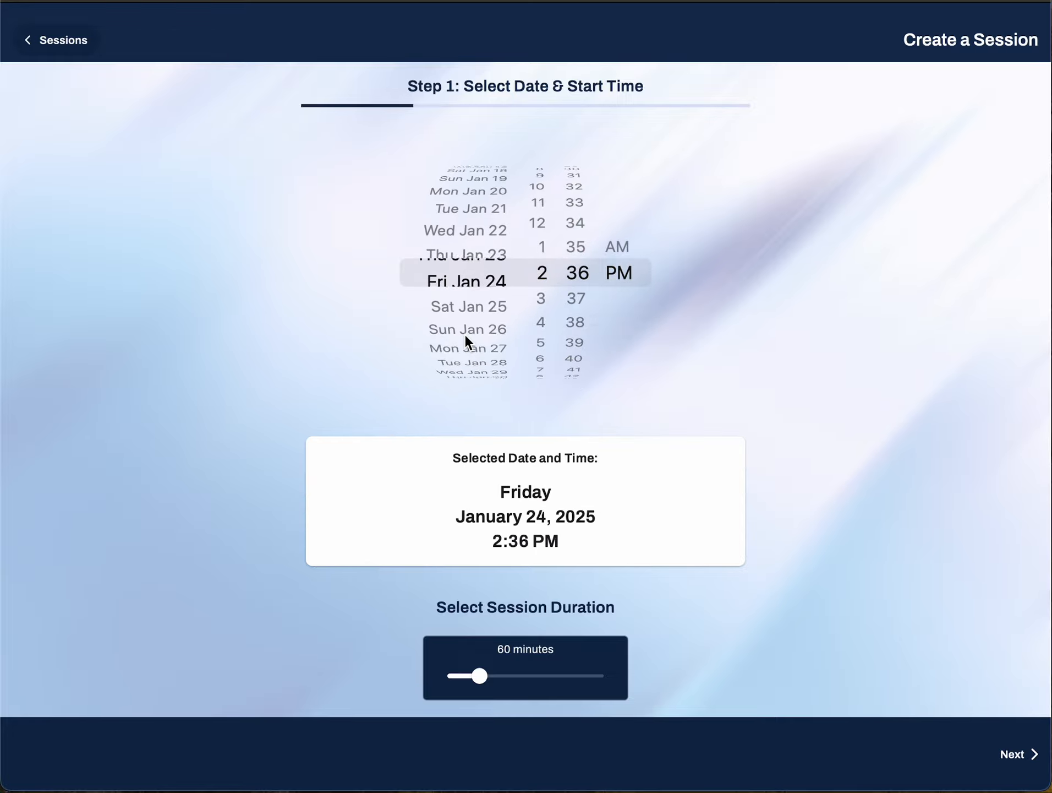
scroll(464, 333, down, 5)
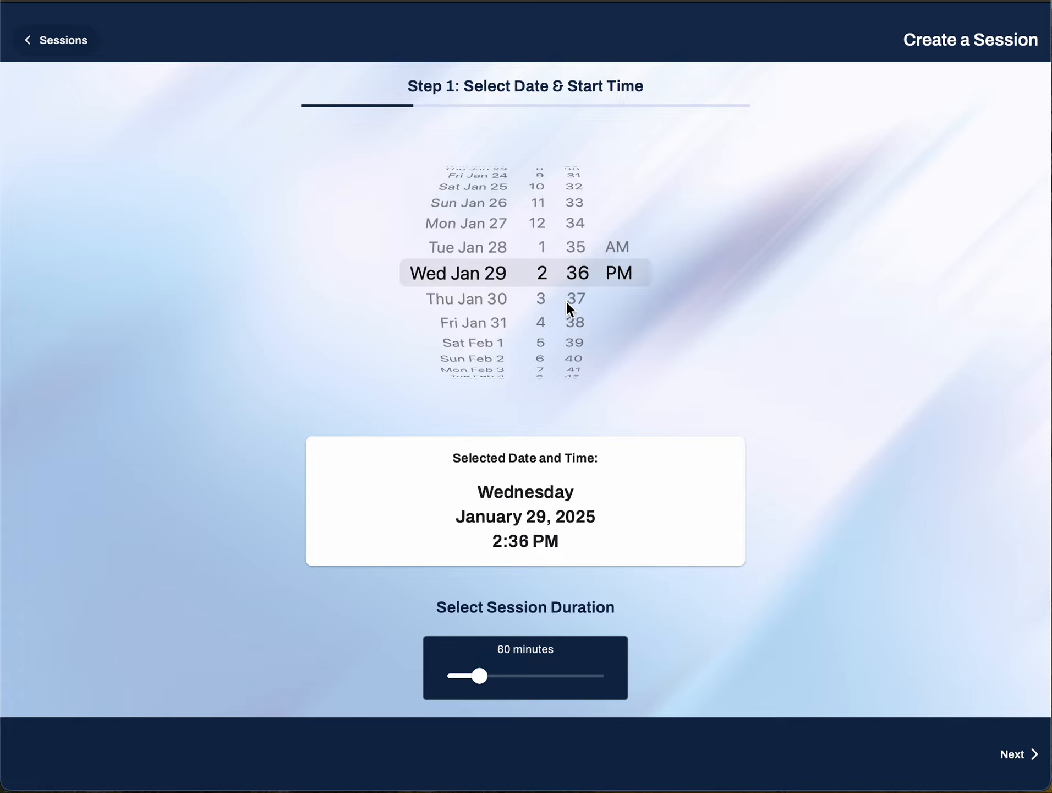
scroll(571, 302, up, 8)
scroll(572, 301, down, 2)
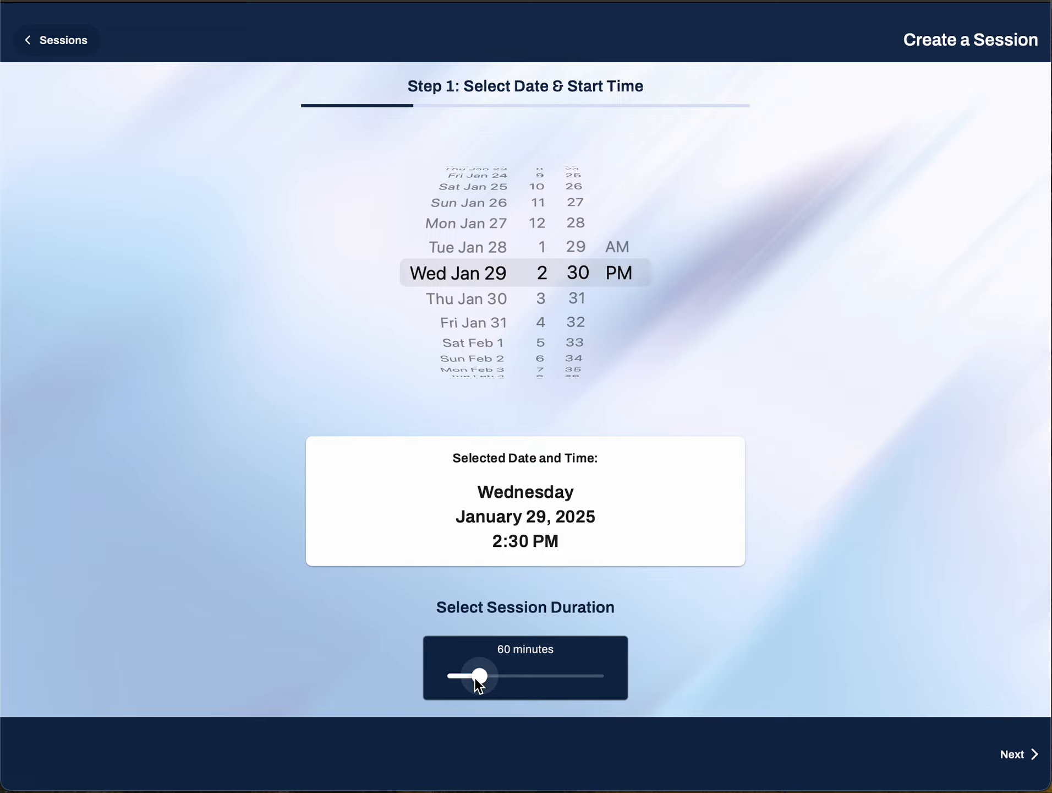
drag(478, 677, 483, 678)
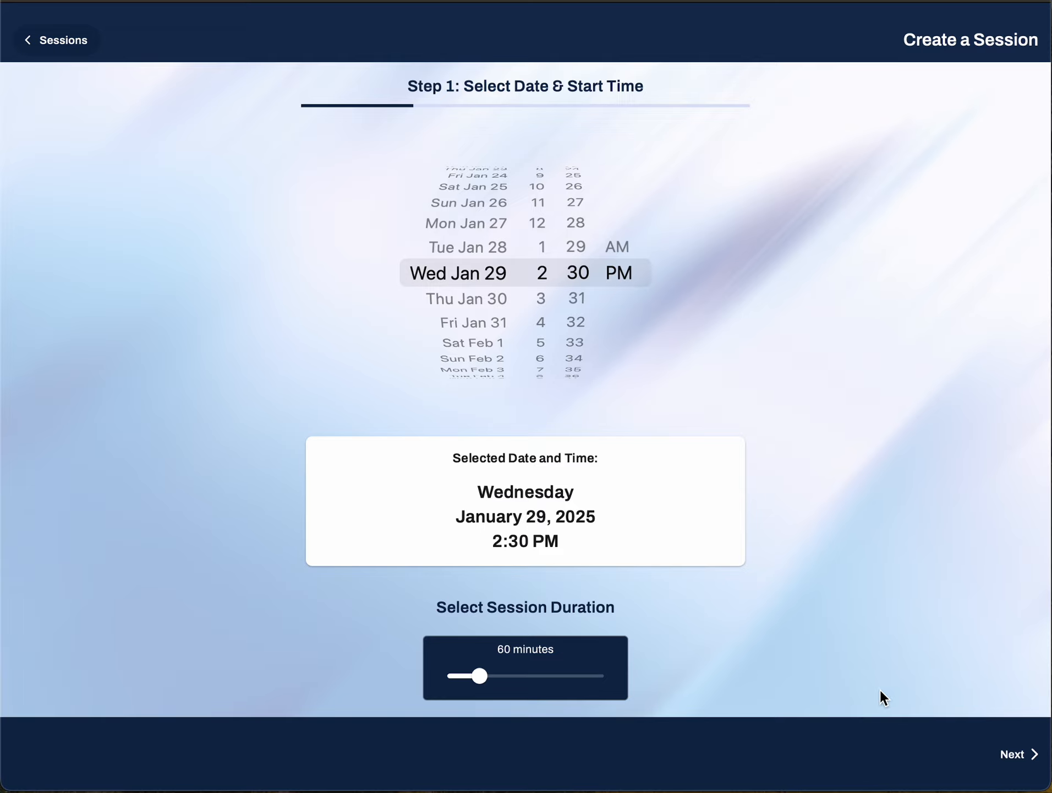
click(1015, 760)
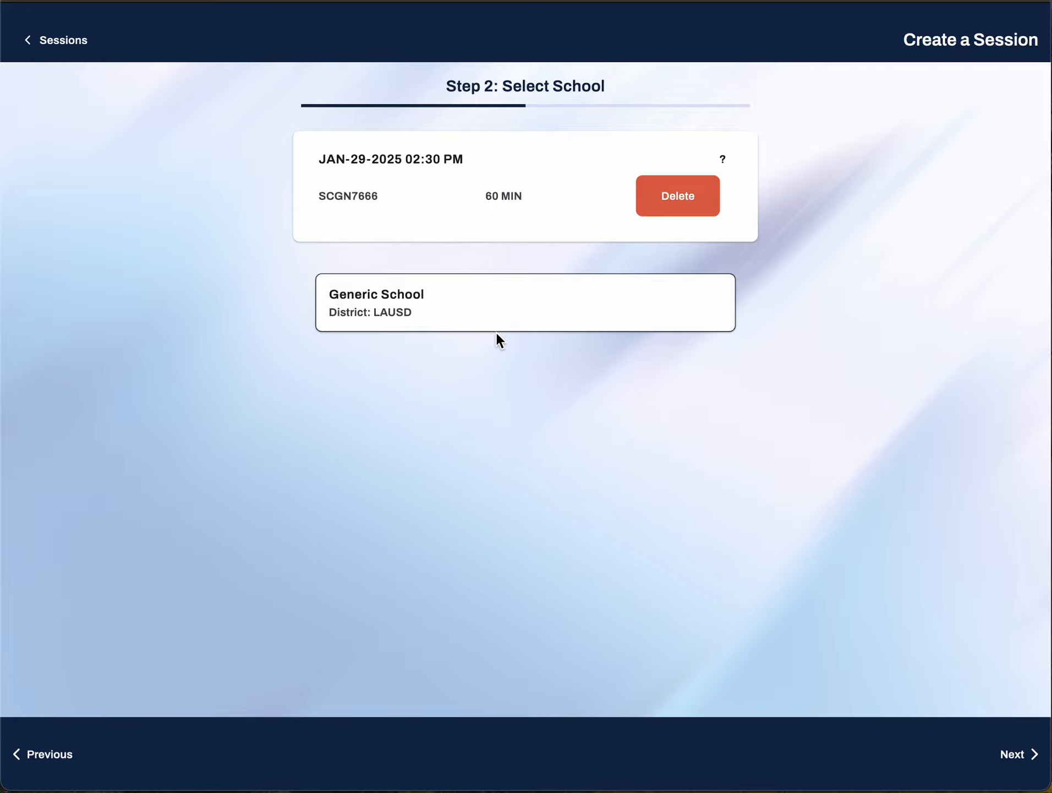
- Assign the session to Generic School with the ETO STEAM program and the AFTER-SCHOOL session type
click(496, 311)
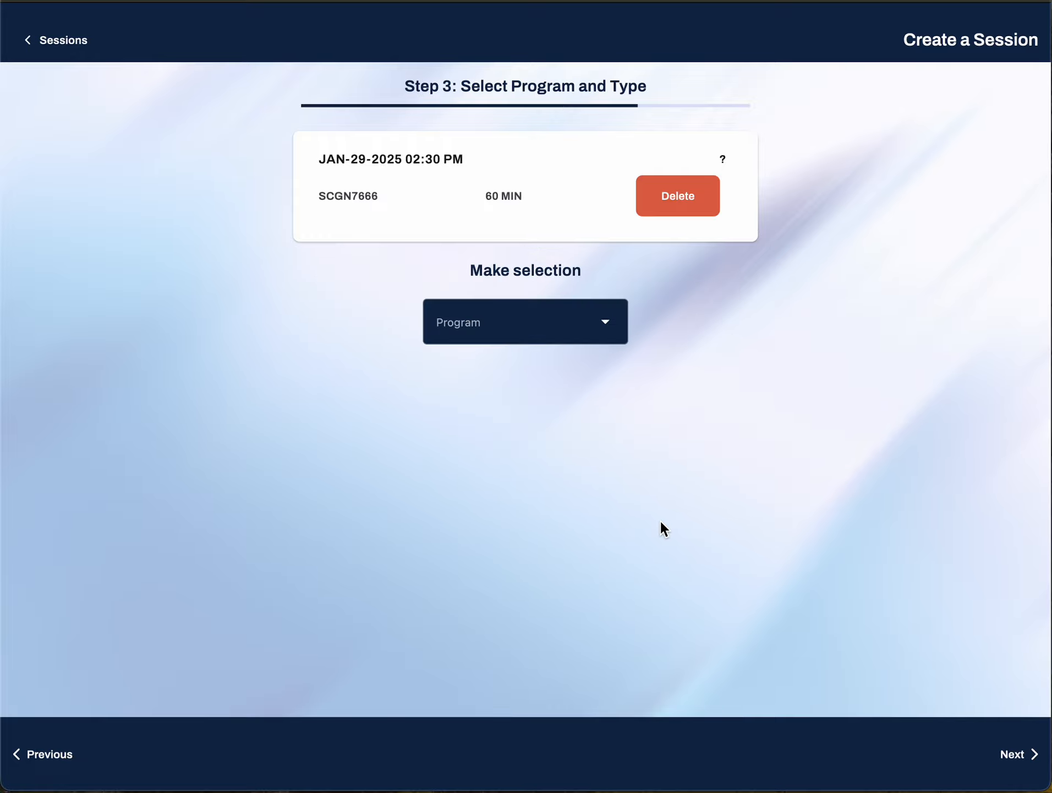
click(605, 323)
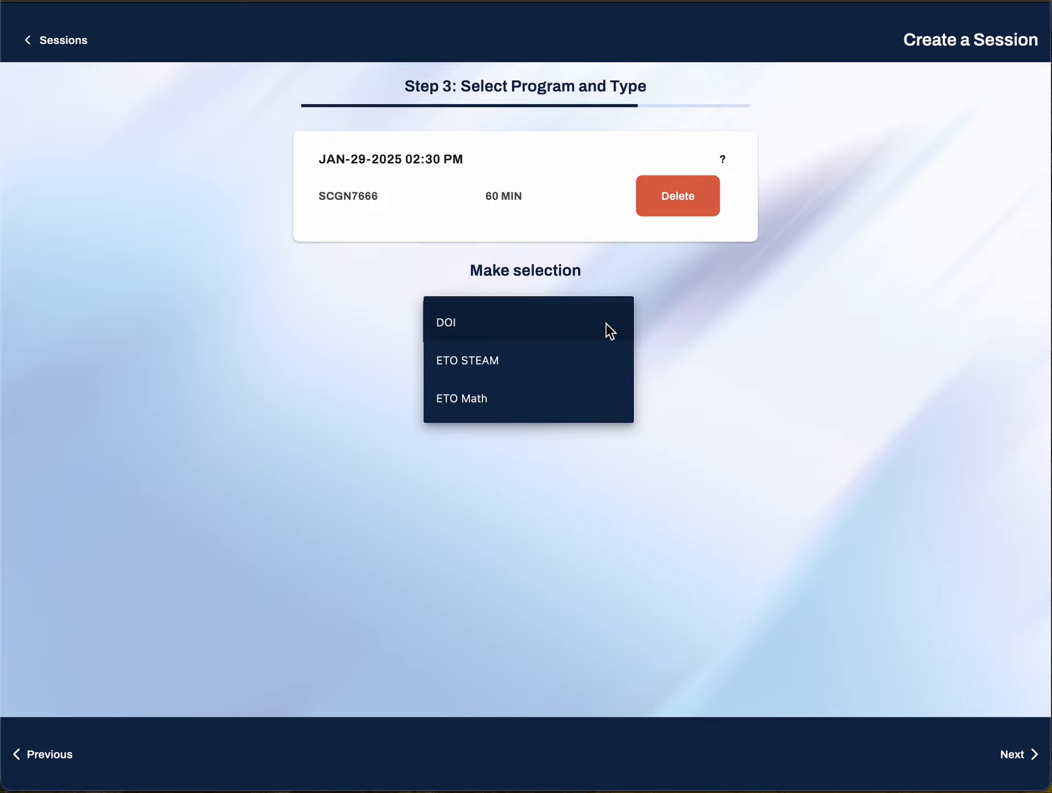
click(557, 366)
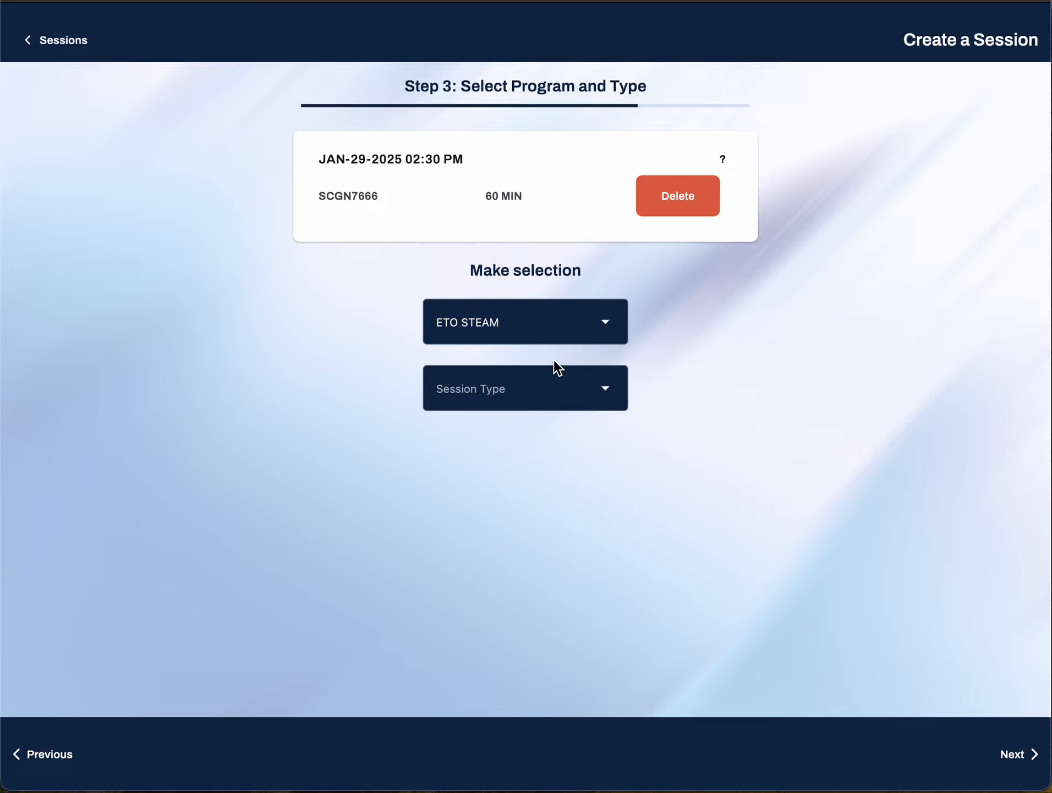
click(597, 388)
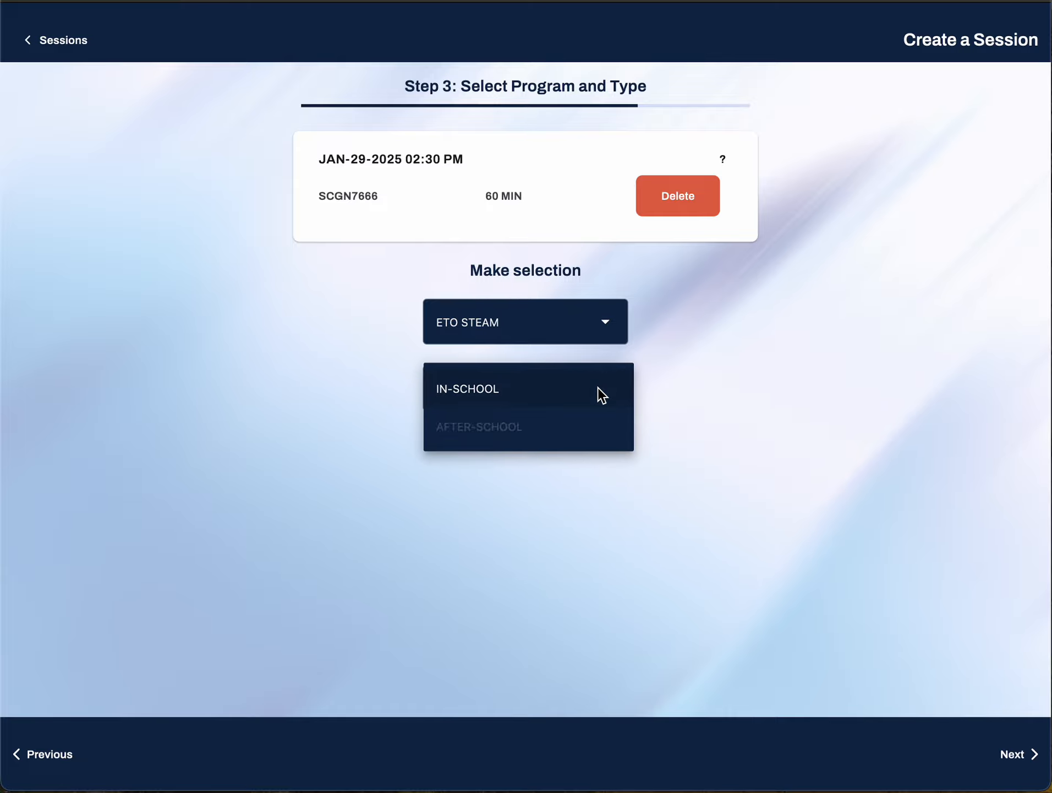
click(528, 430)
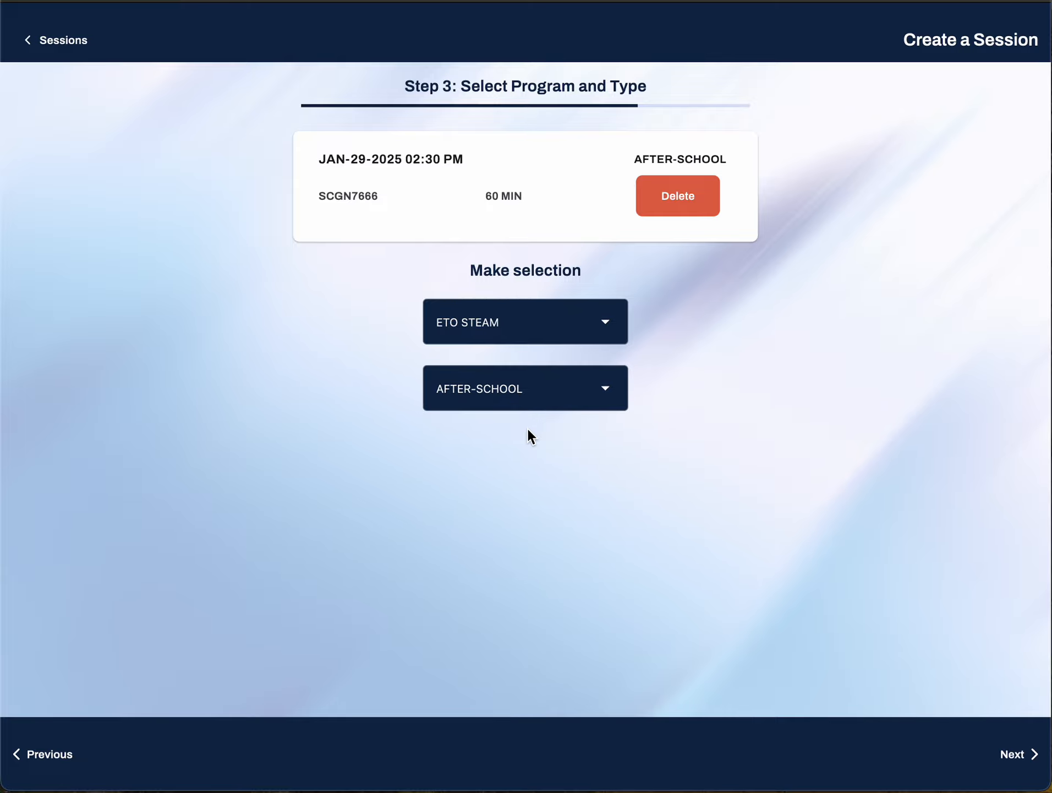
click(1033, 765)
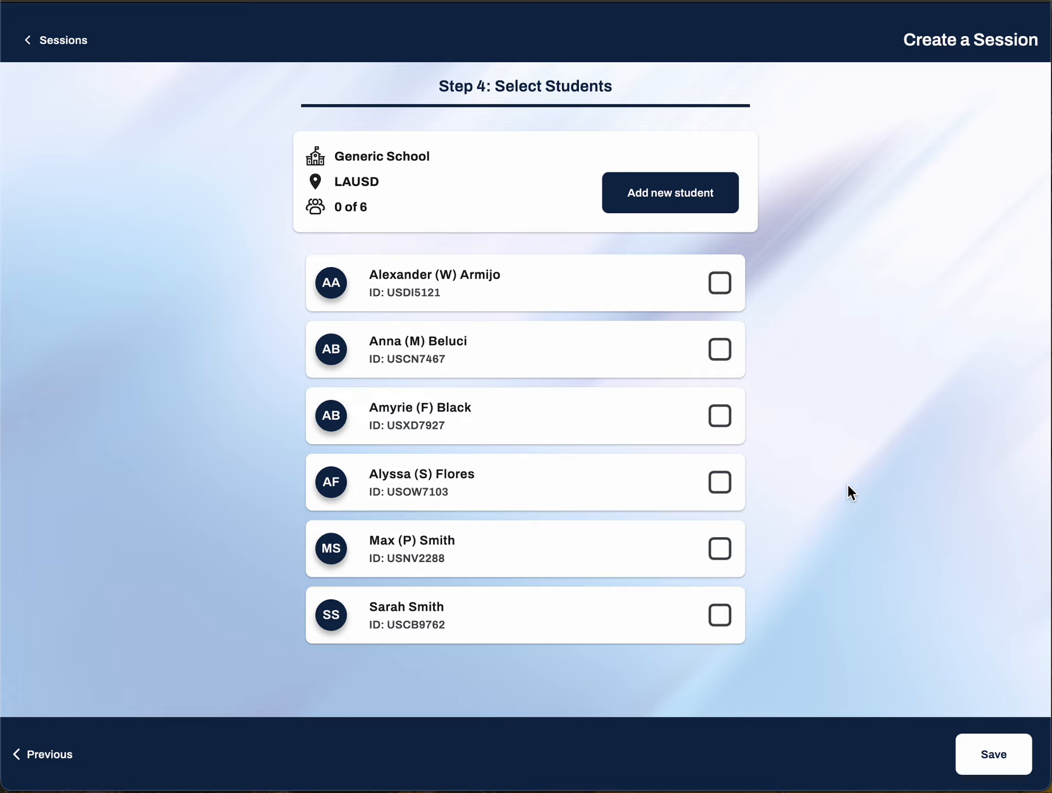
- Select the first two students in the school's list for the session
click(723, 290)
click(711, 351)
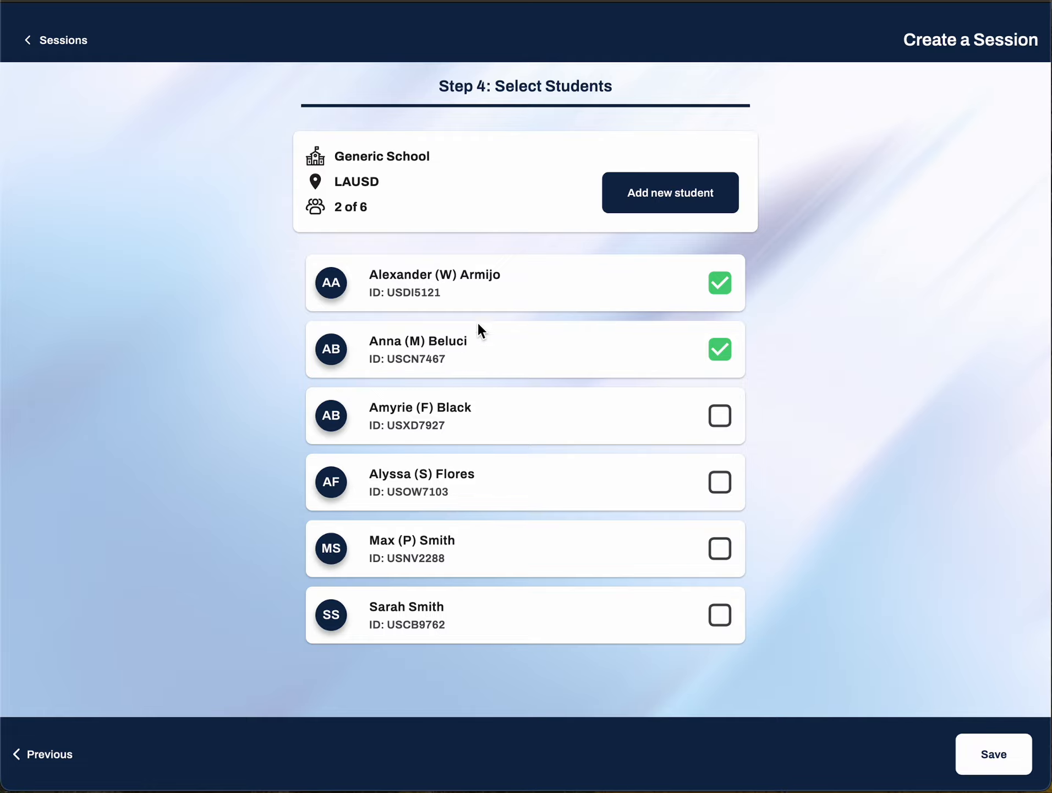
scroll(486, 399, down, 3)
scroll(487, 398, up, 5)
- Add a new student to the school by entering the student's first and last name
click(645, 201)
click(543, 177)
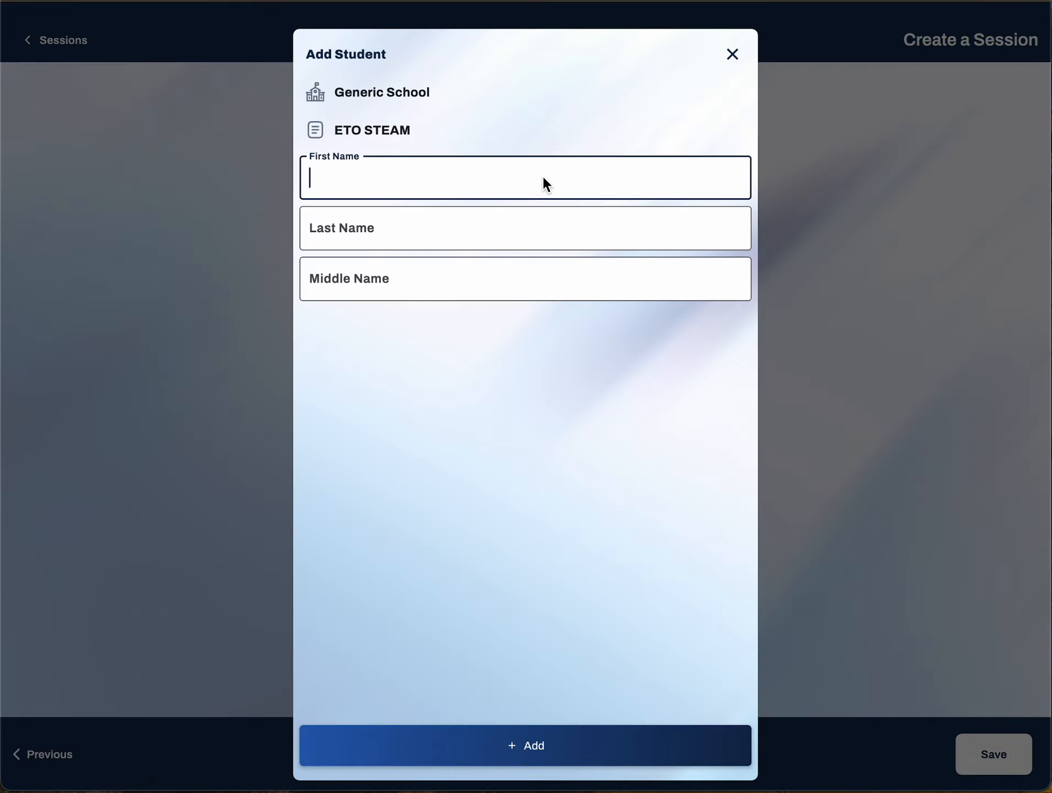
text(Peter)
click(483, 226)
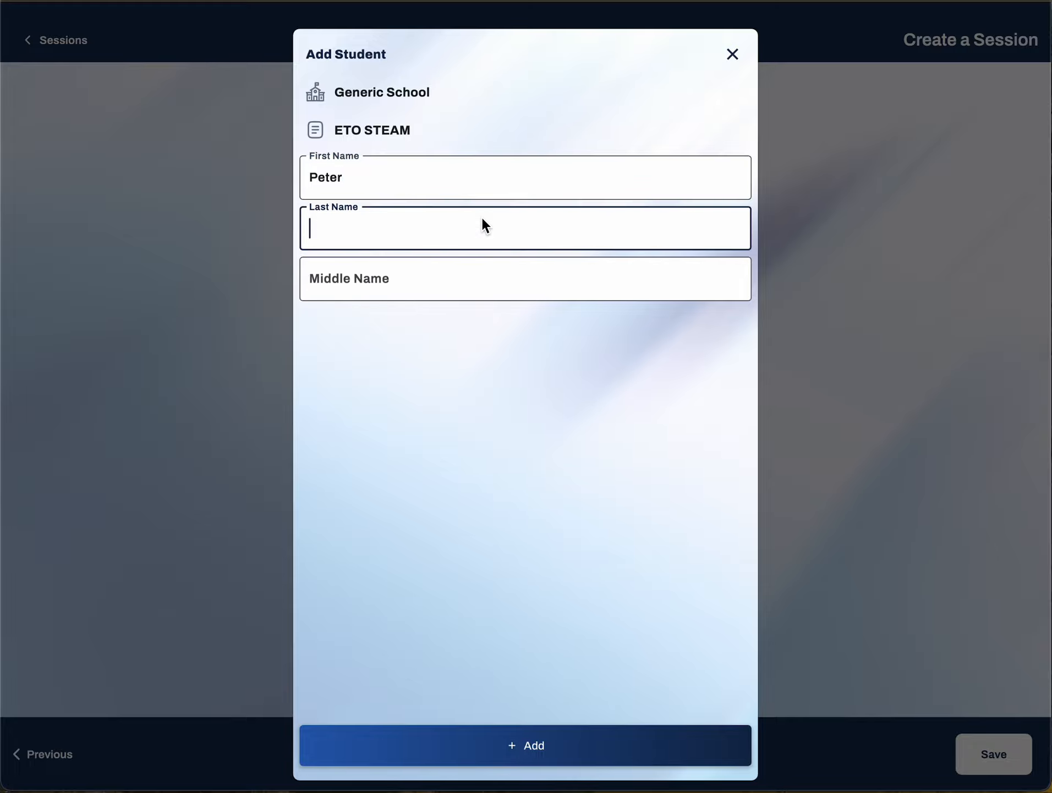
text(Parker)
click(537, 747)
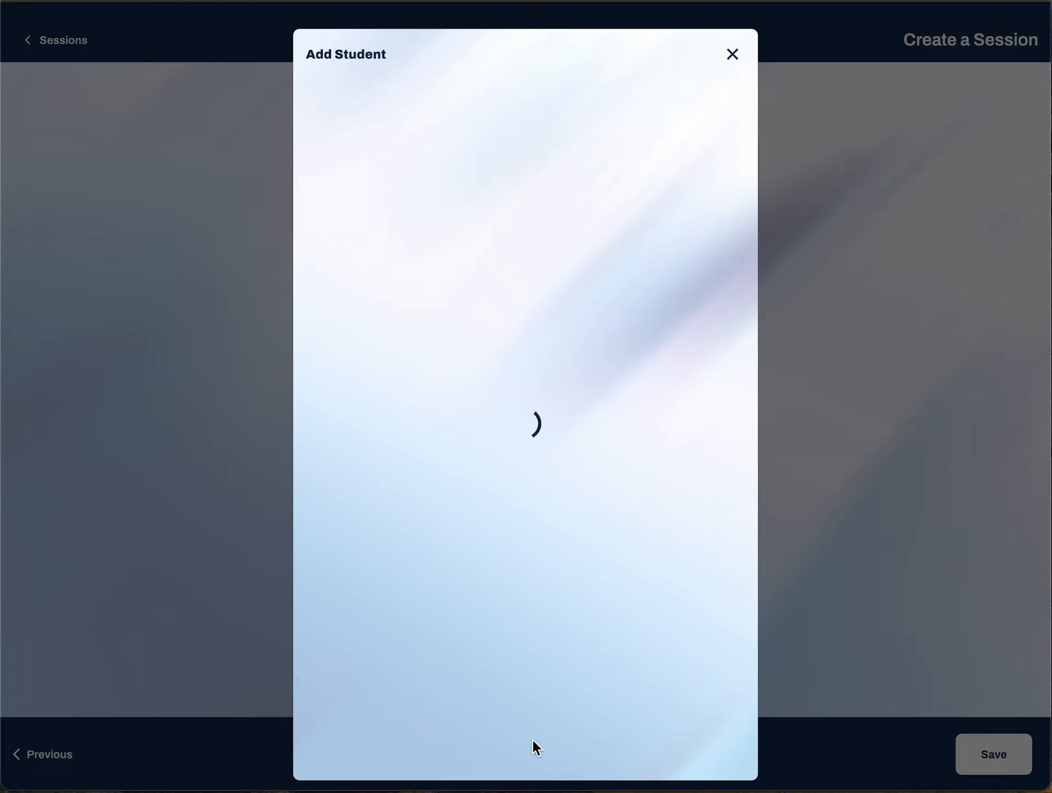
- Include the newly added student in the session and save it
scroll(526, 532, down, 2)
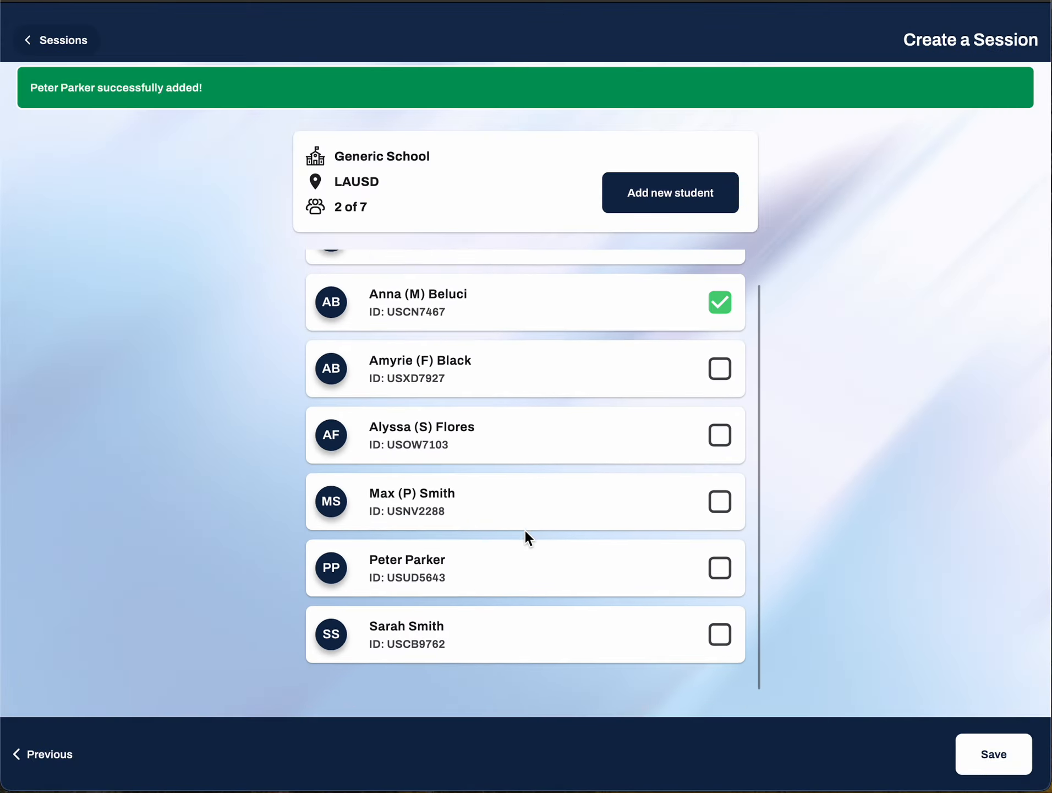
click(717, 604)
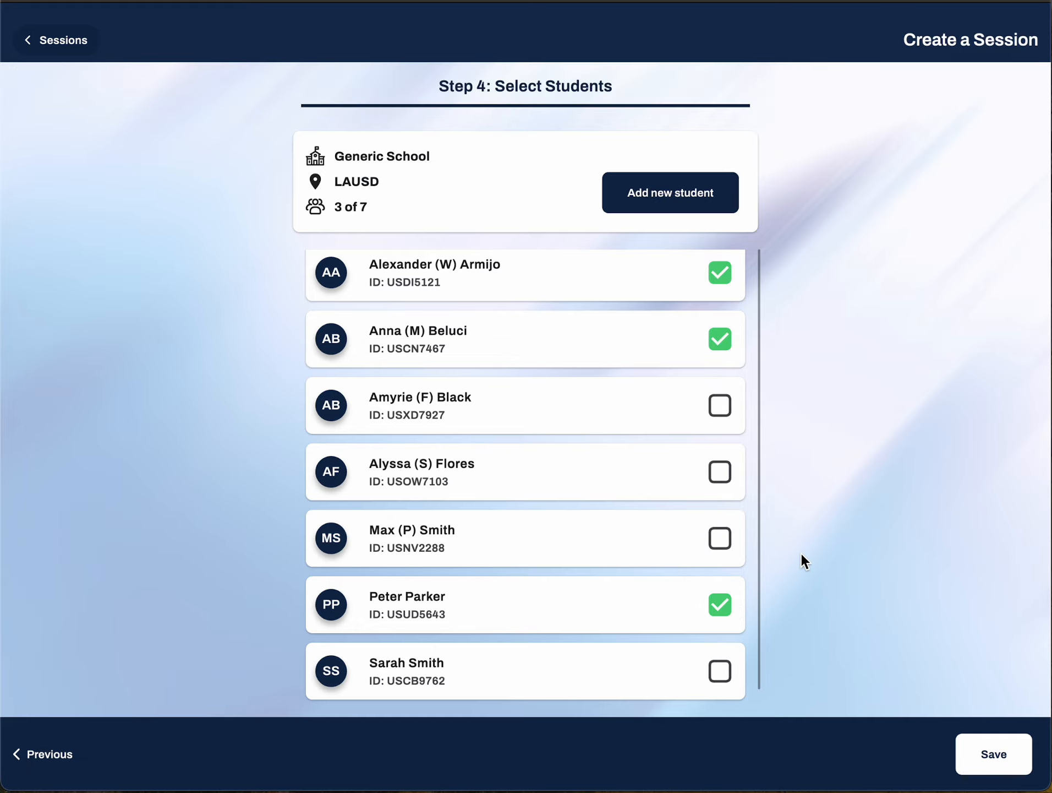
scroll(551, 516, up, 2)
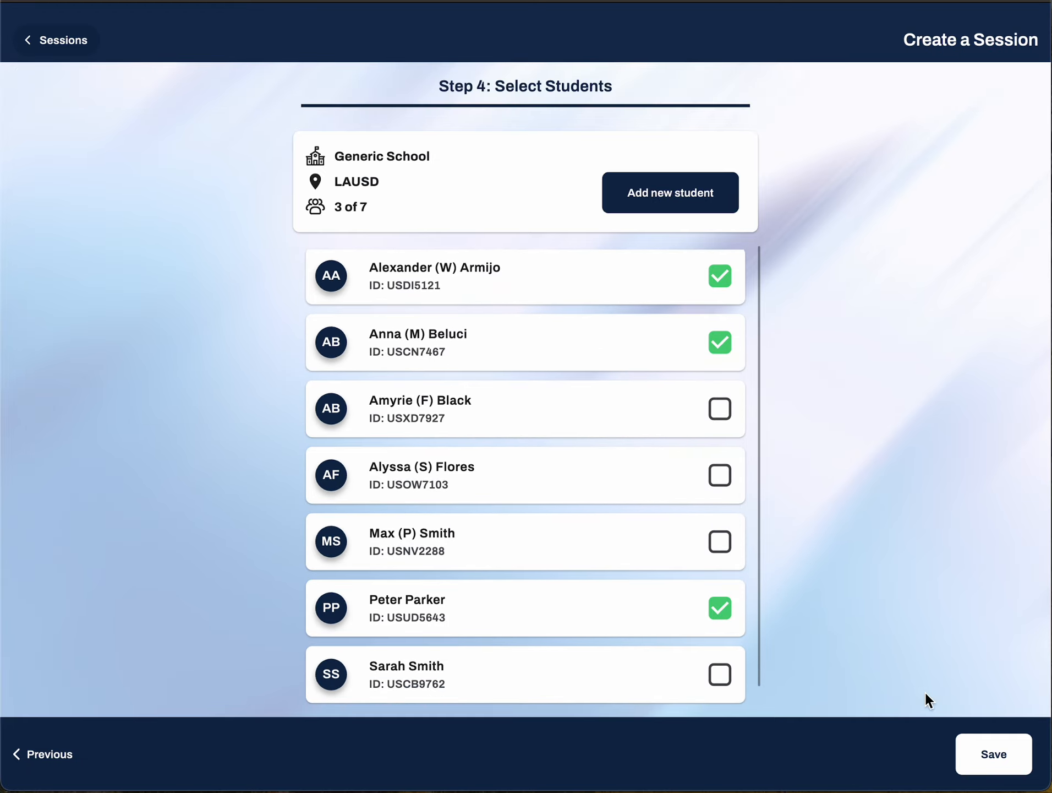
click(976, 746)
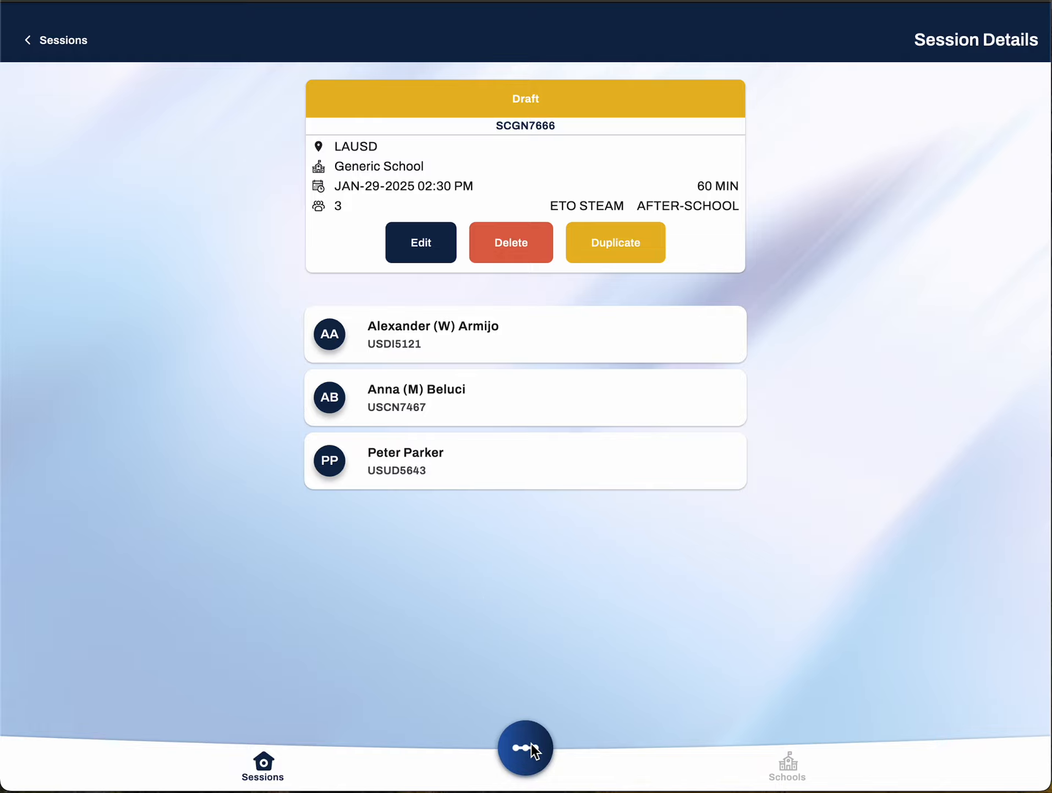
- Start the draft session and accept that previous steps can no longer be changed
click(528, 763)
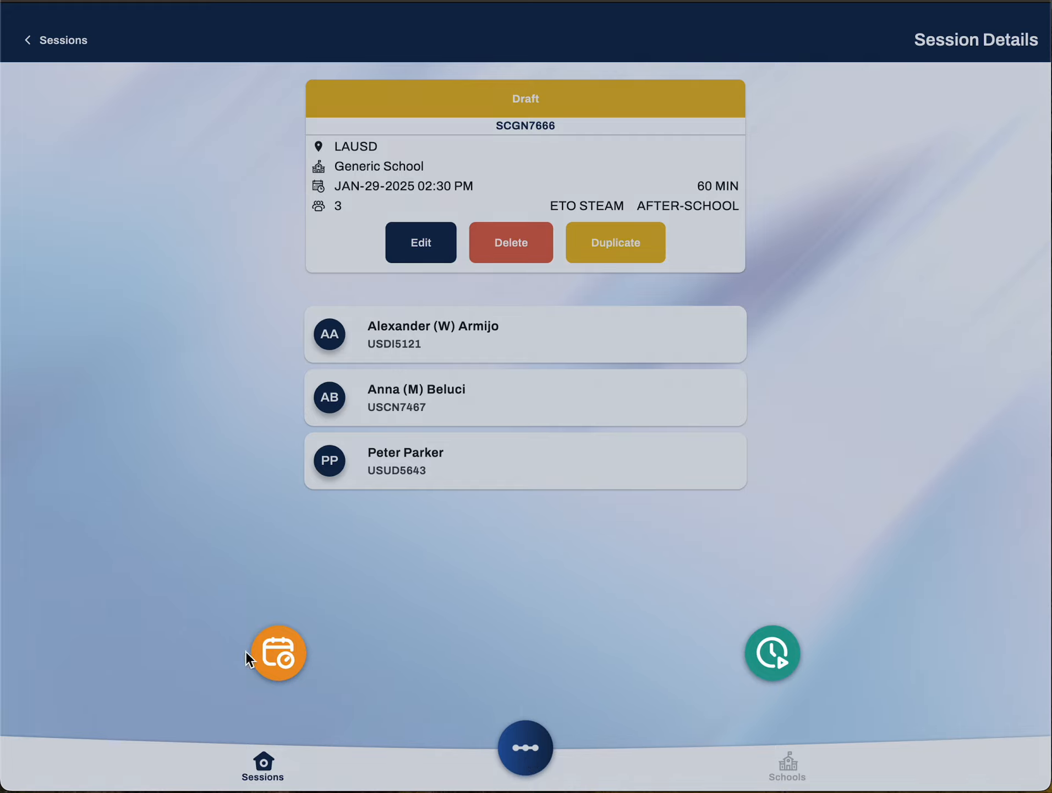
click(769, 640)
click(775, 651)
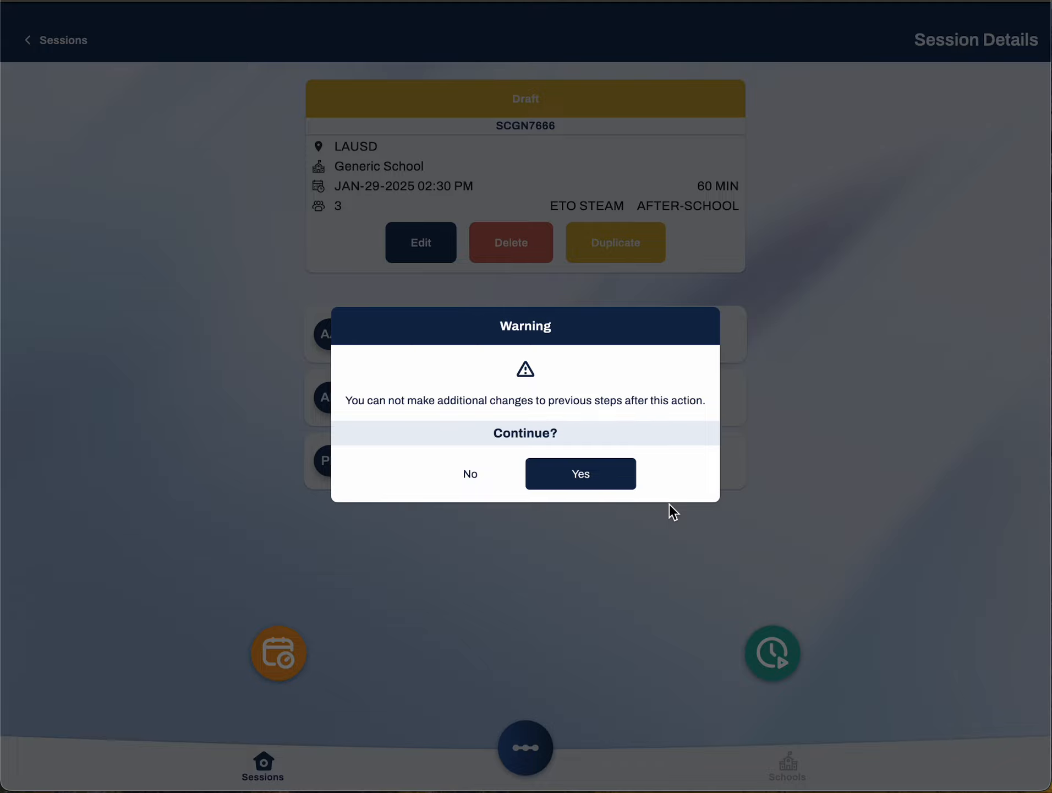
click(619, 479)
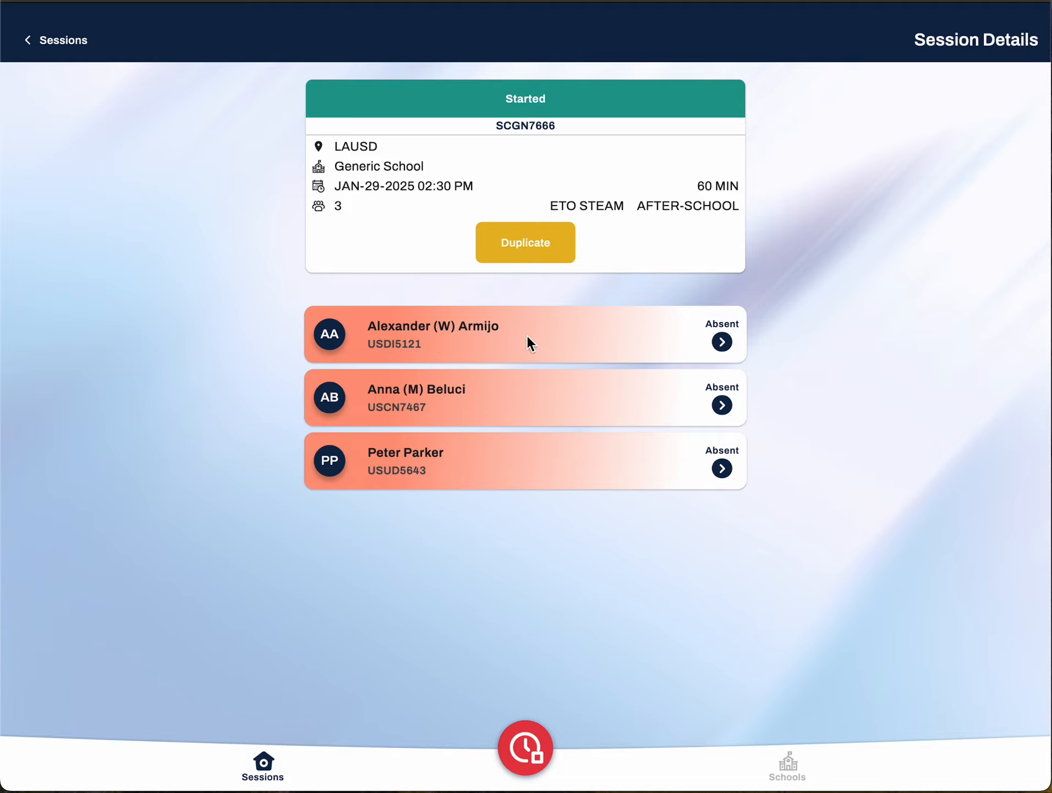
- Mark the first student as present with 60 minutes of attendance and set Tardy to "-"
click(722, 342)
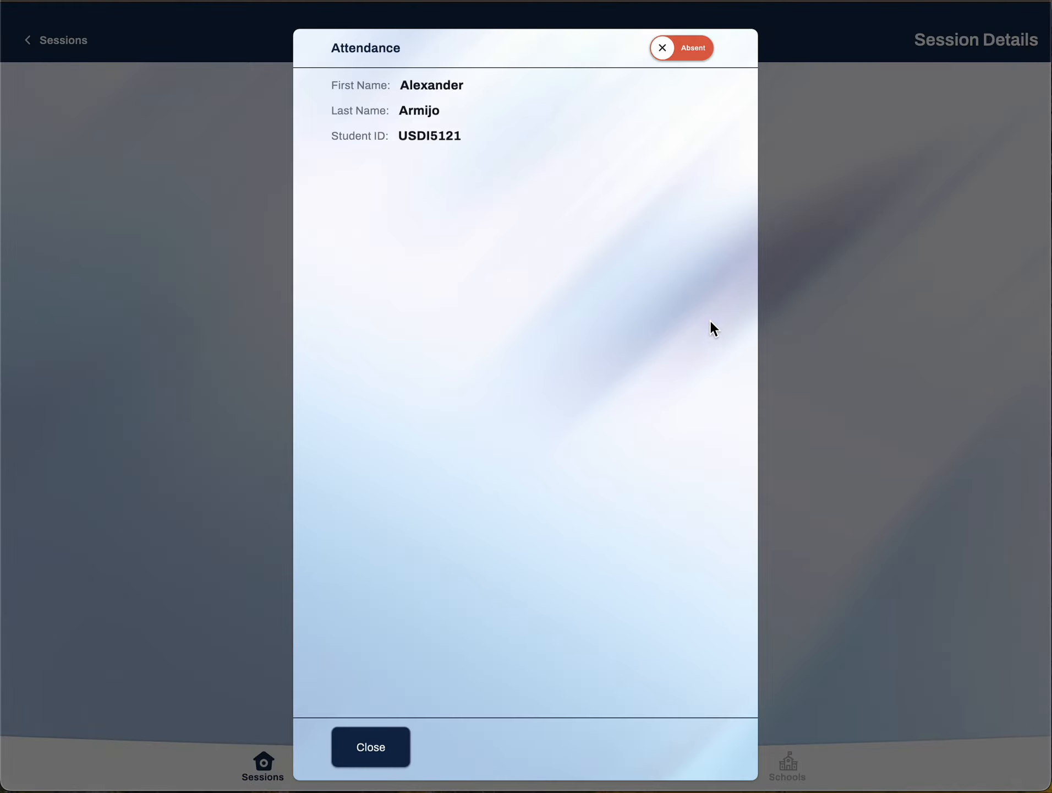
click(676, 46)
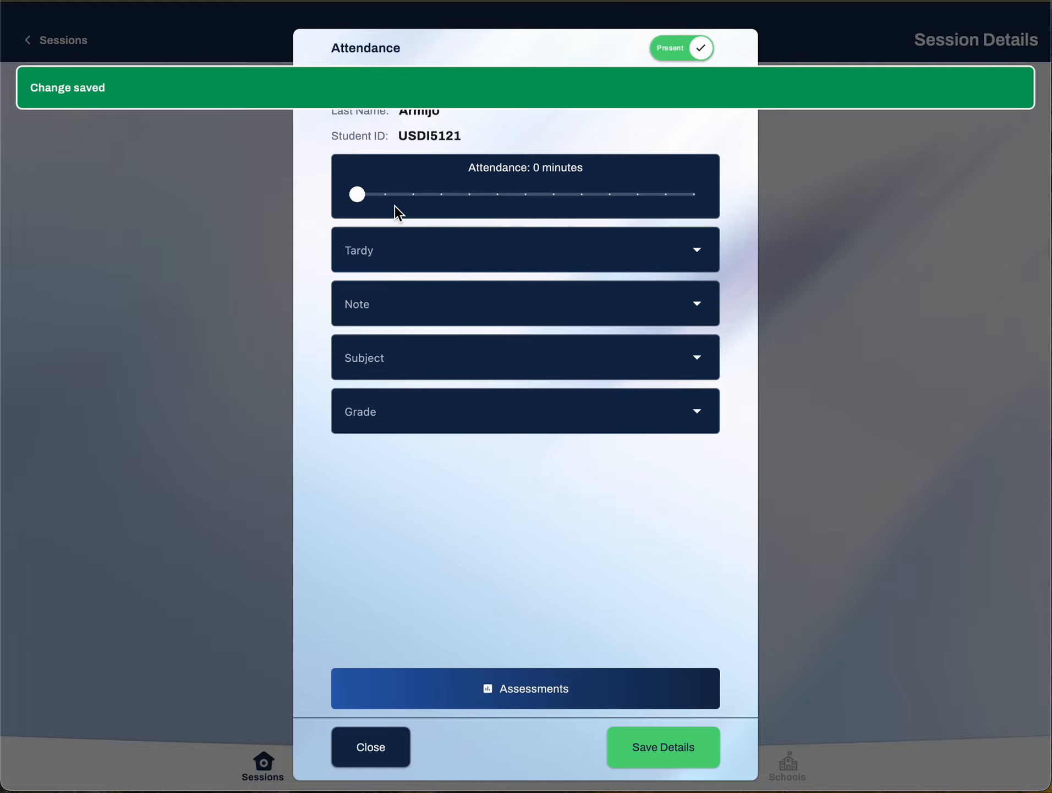
drag(359, 196, 700, 202)
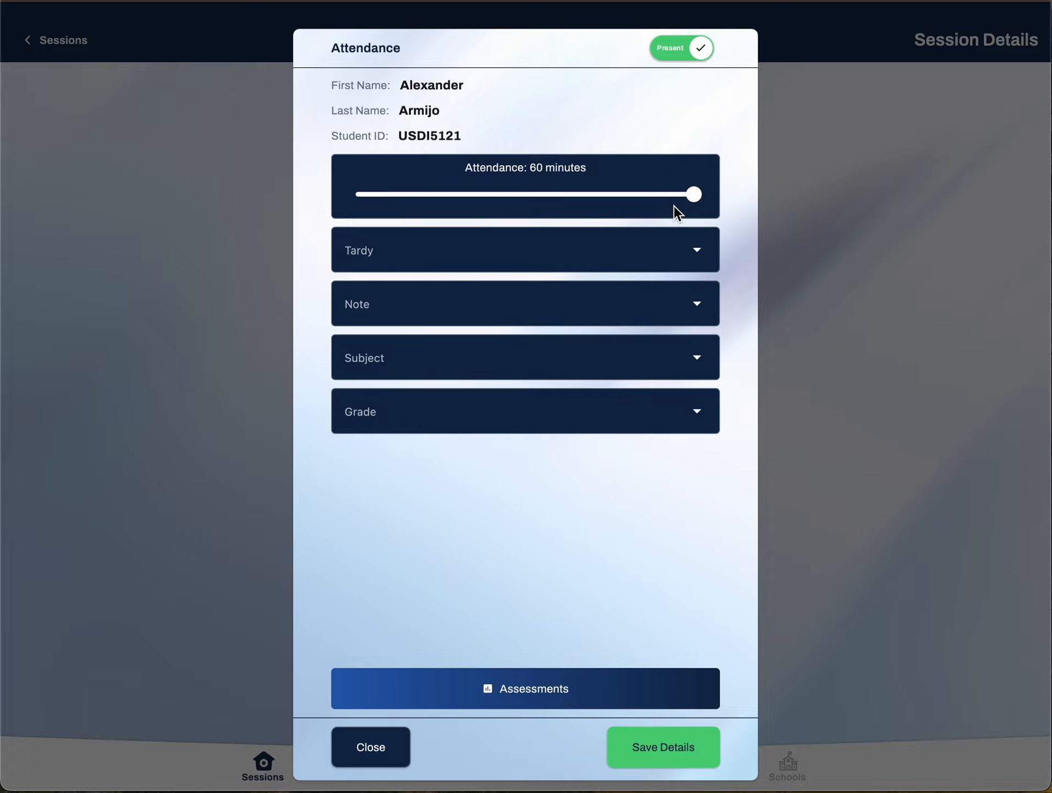
click(697, 256)
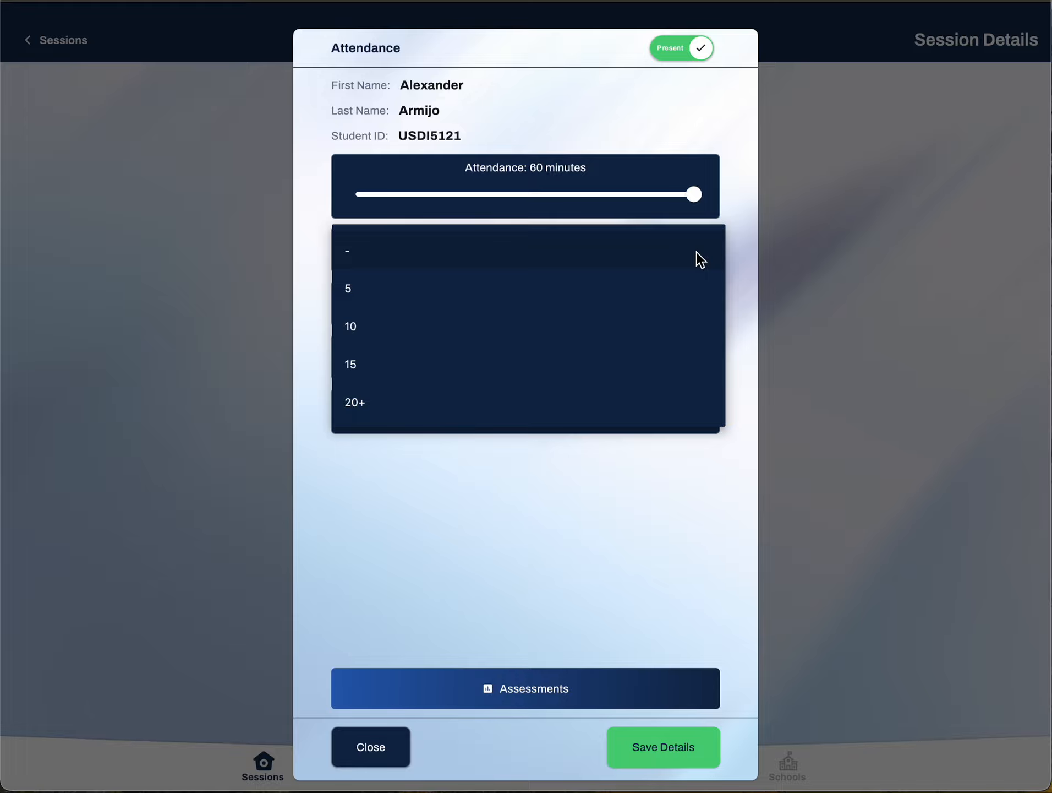
click(658, 244)
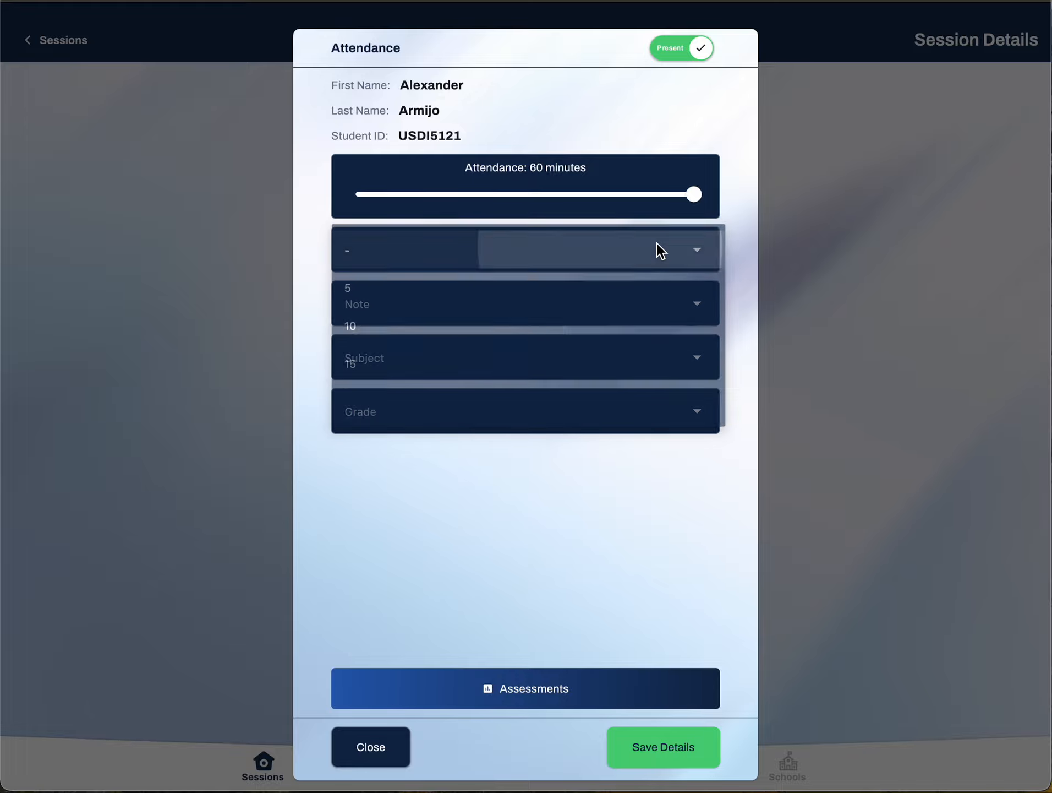
- Leave the student's note empty, set the subject to Robotics and the grade to 5, and save the attendance details
click(704, 312)
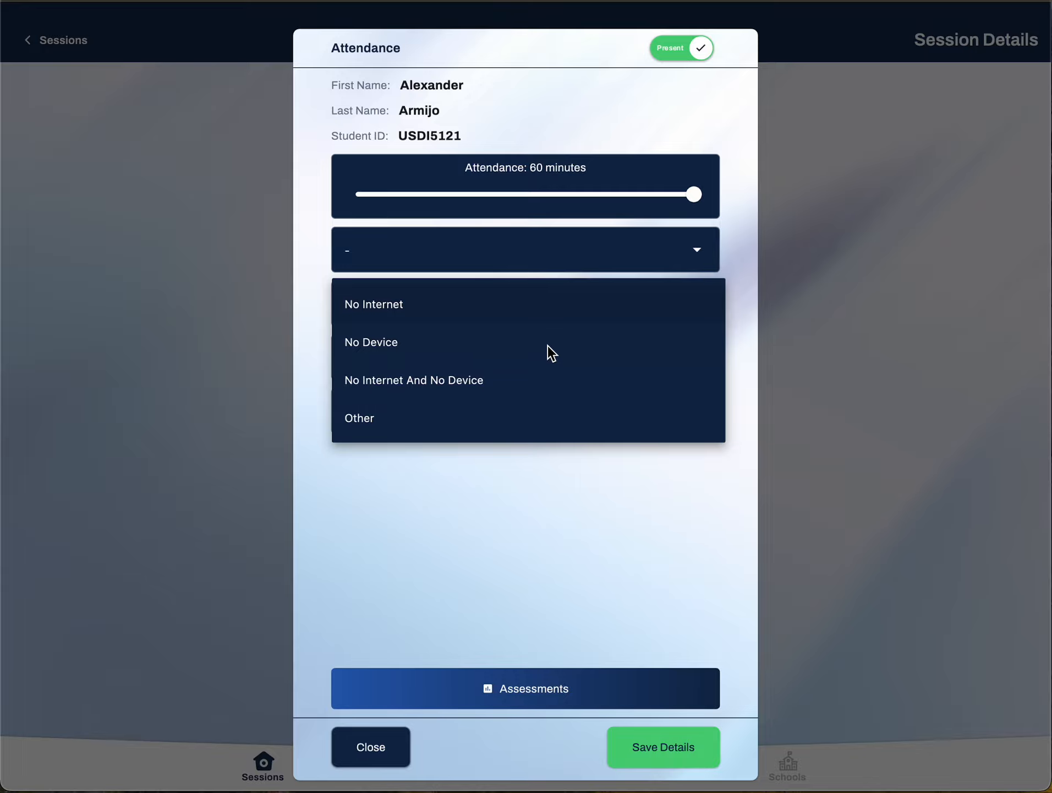
click(540, 487)
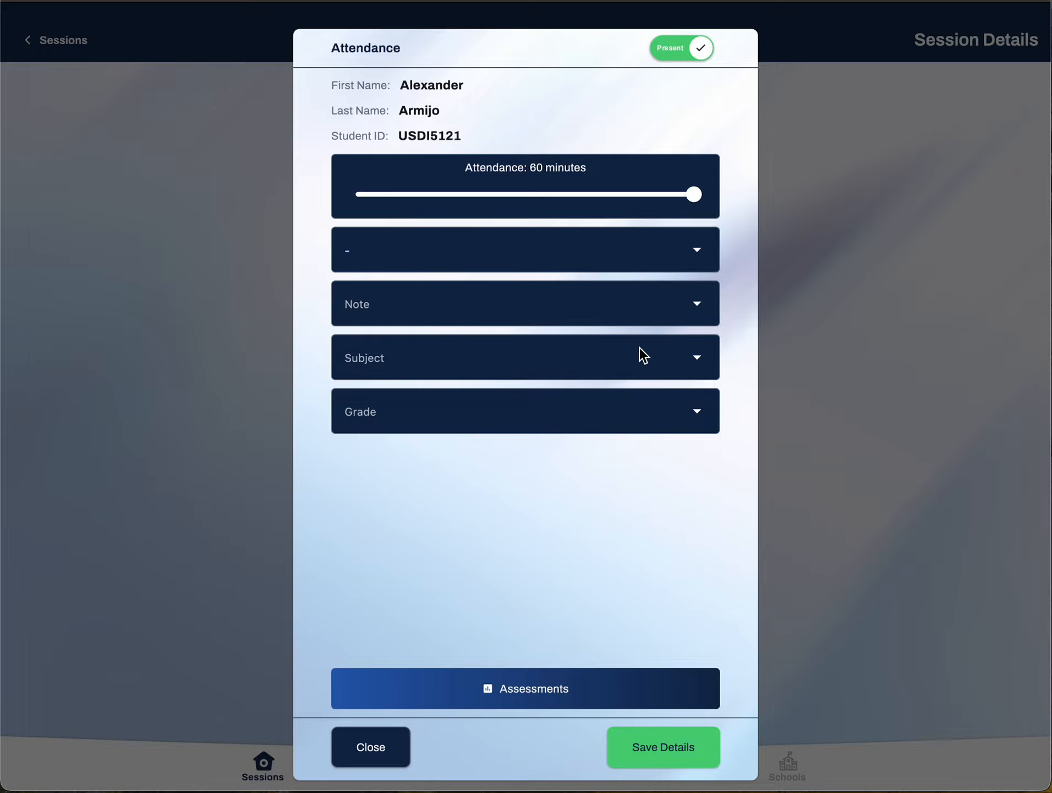
click(698, 358)
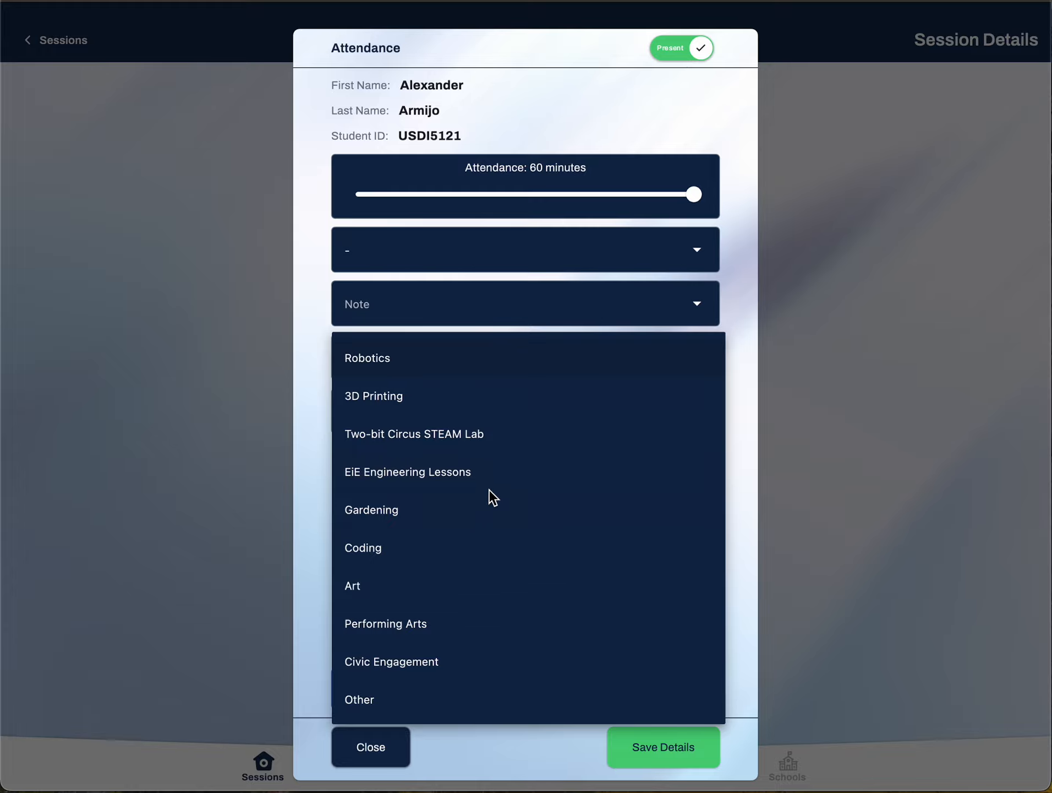
click(440, 360)
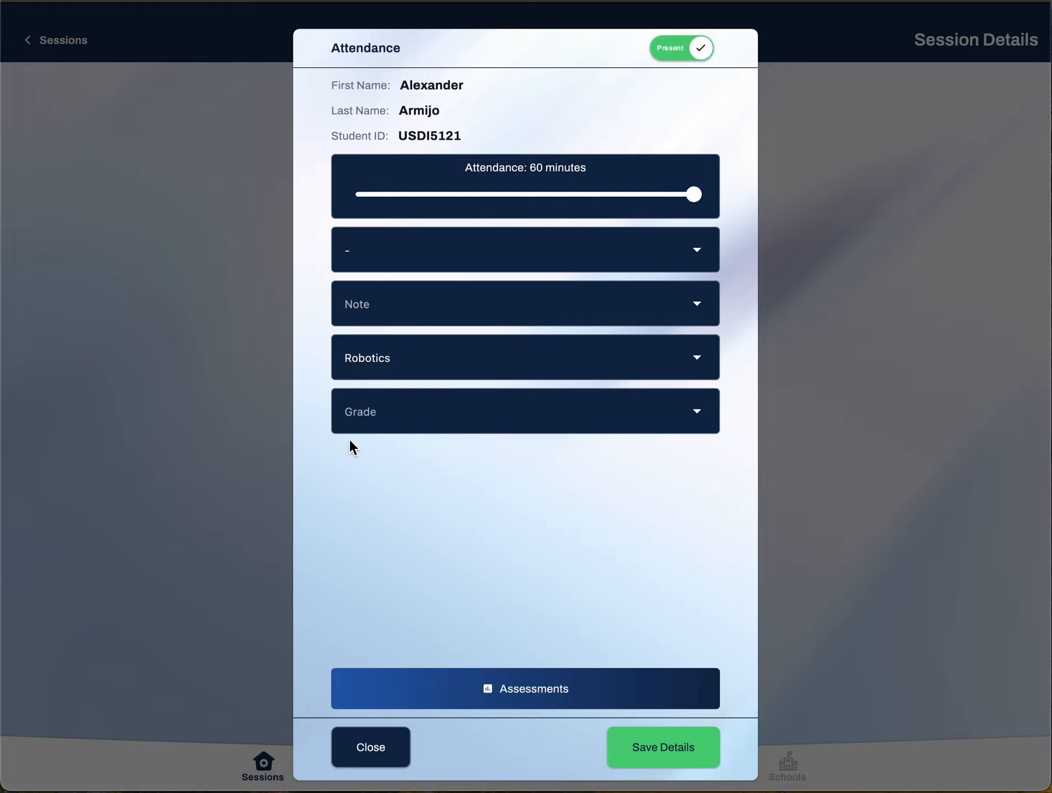
click(543, 415)
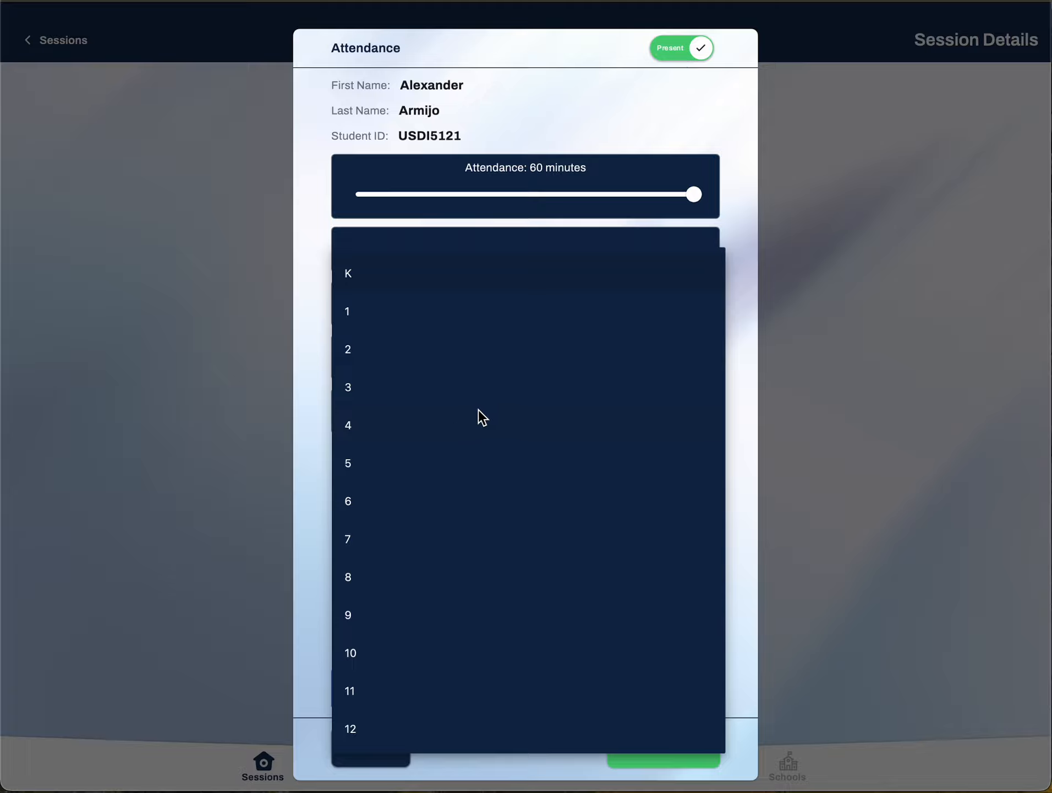
click(436, 461)
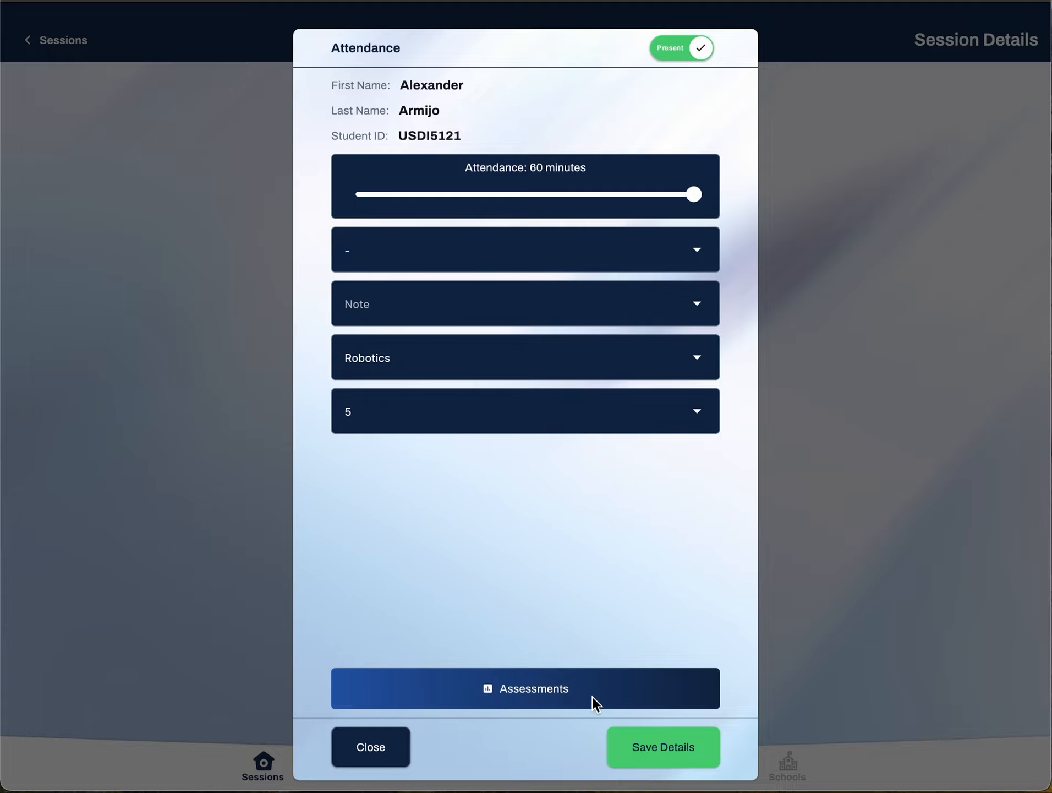
click(639, 749)
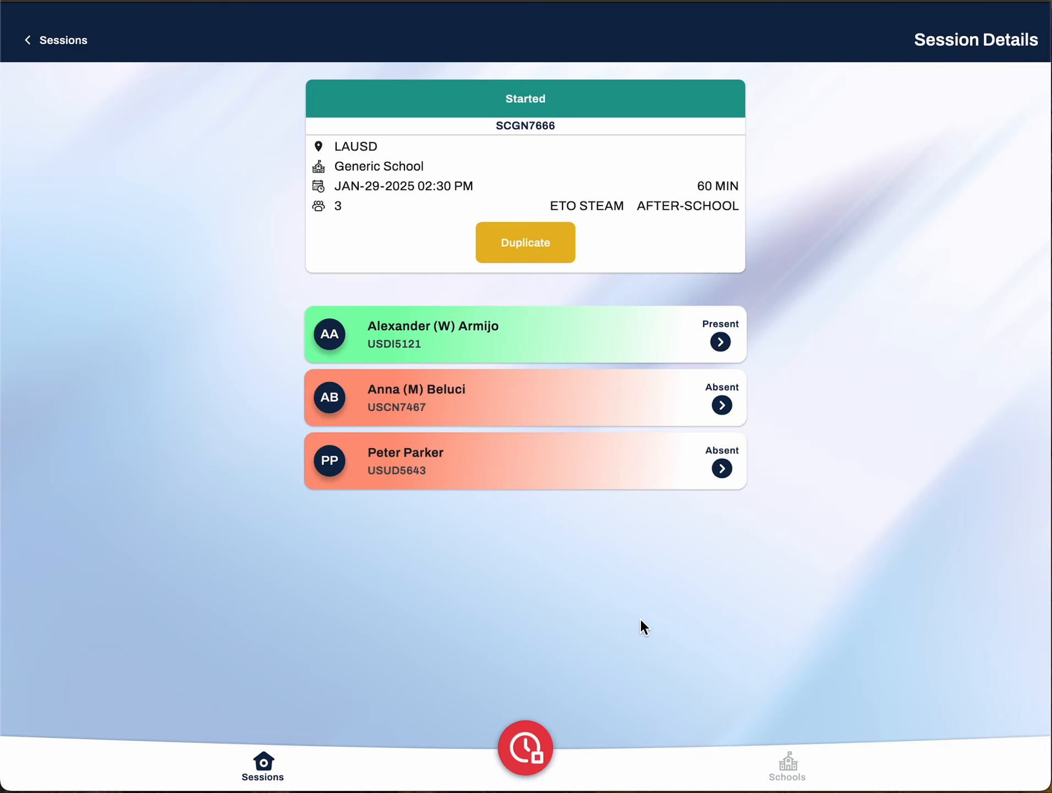
- Mark the second student in the started session as present with 60 minutes of attendance
click(722, 405)
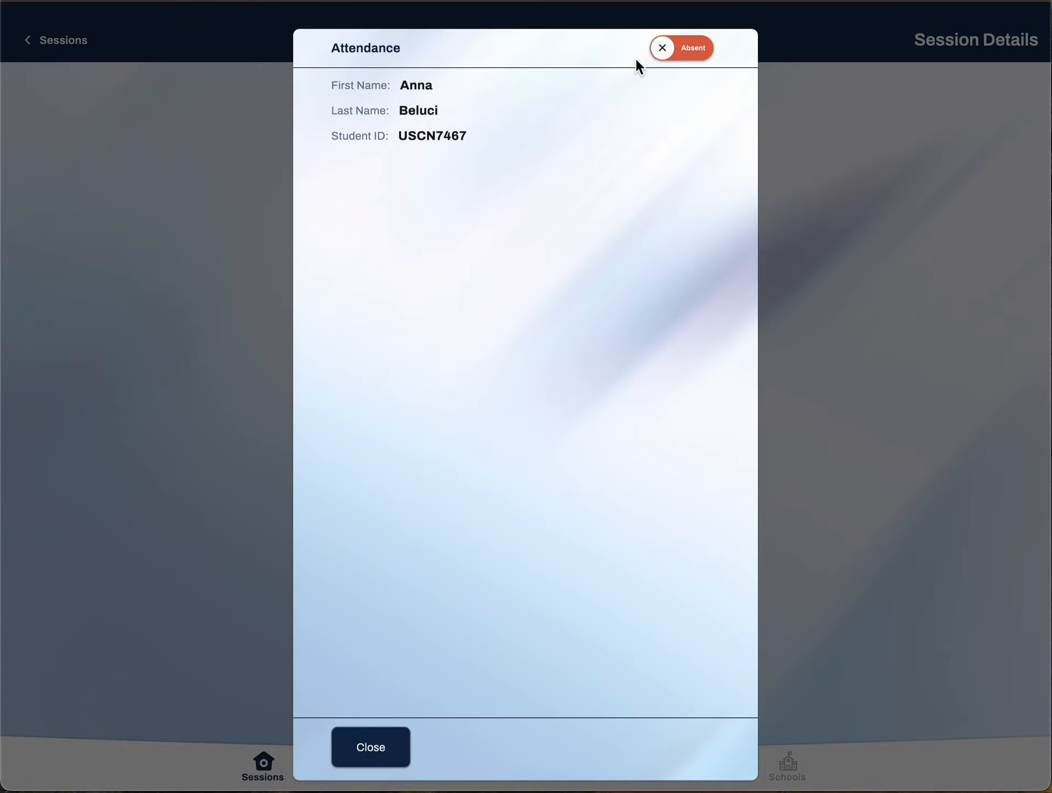
click(665, 53)
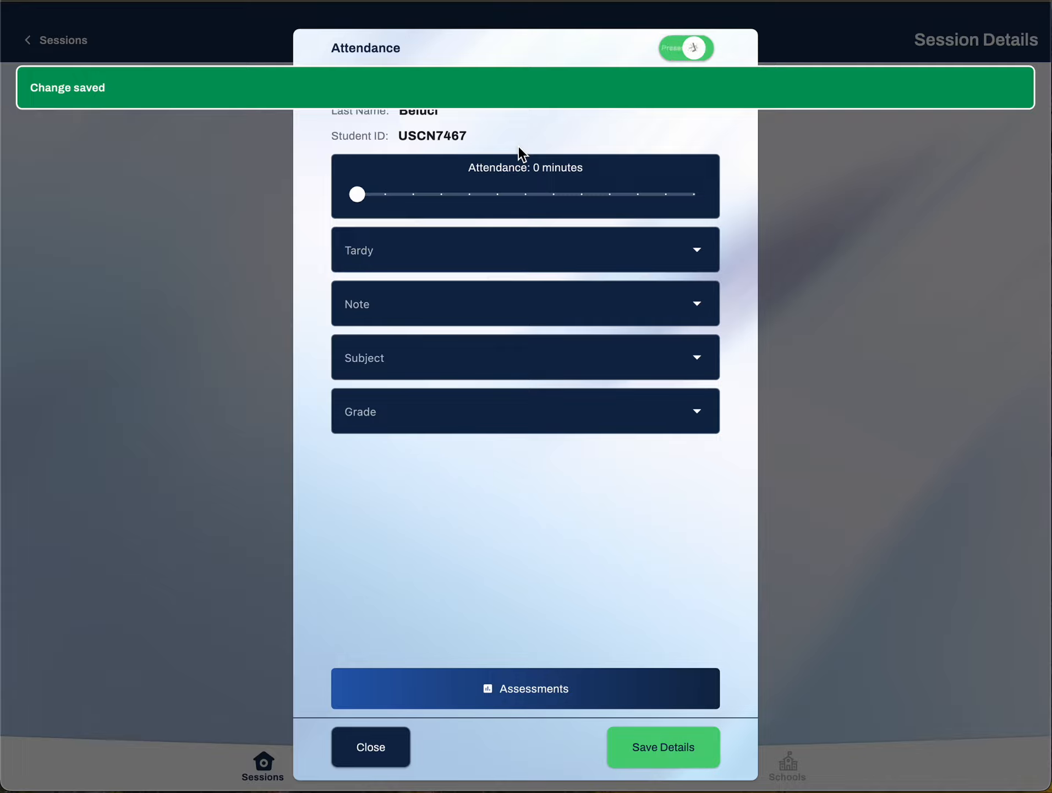
drag(599, 202, 716, 204)
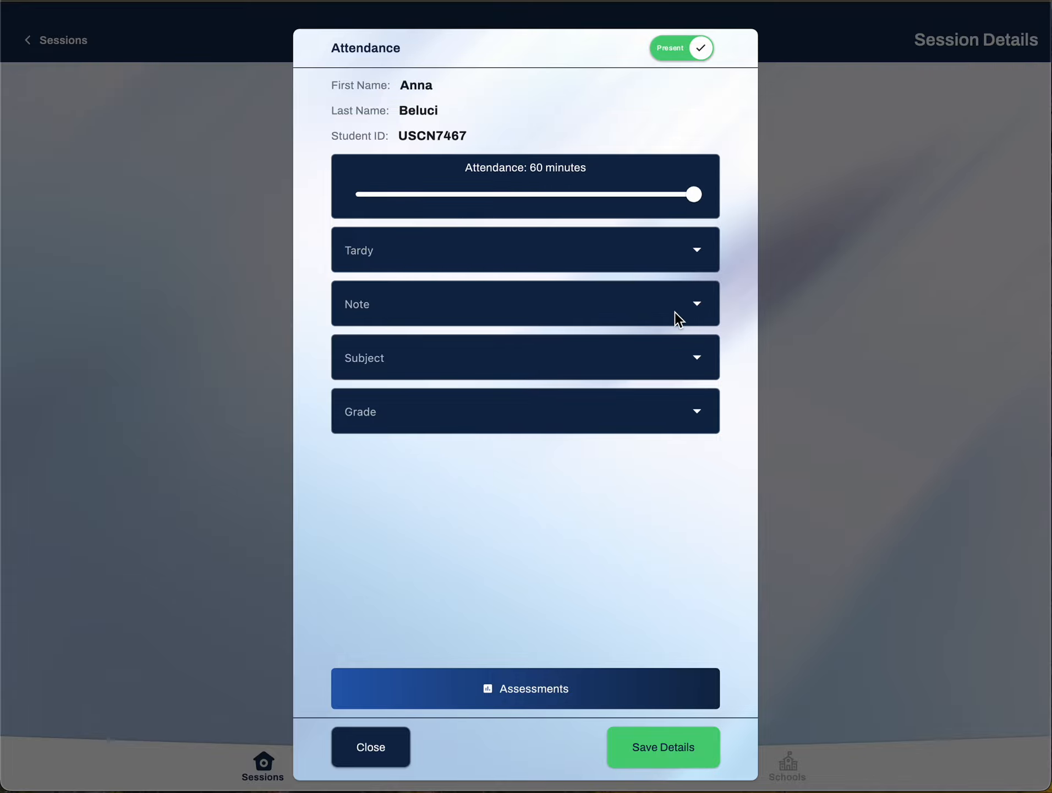
- Set the second student's subject to Robotics and grade to 5, and save the attendance details
click(699, 363)
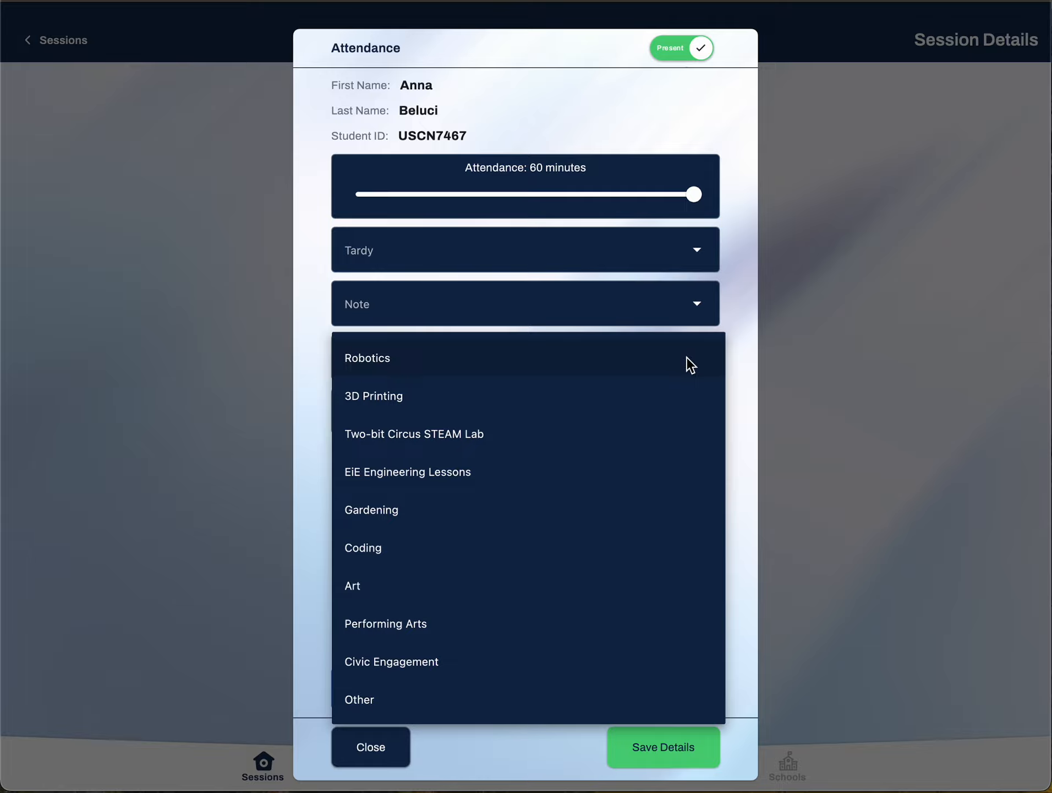
click(547, 352)
click(651, 416)
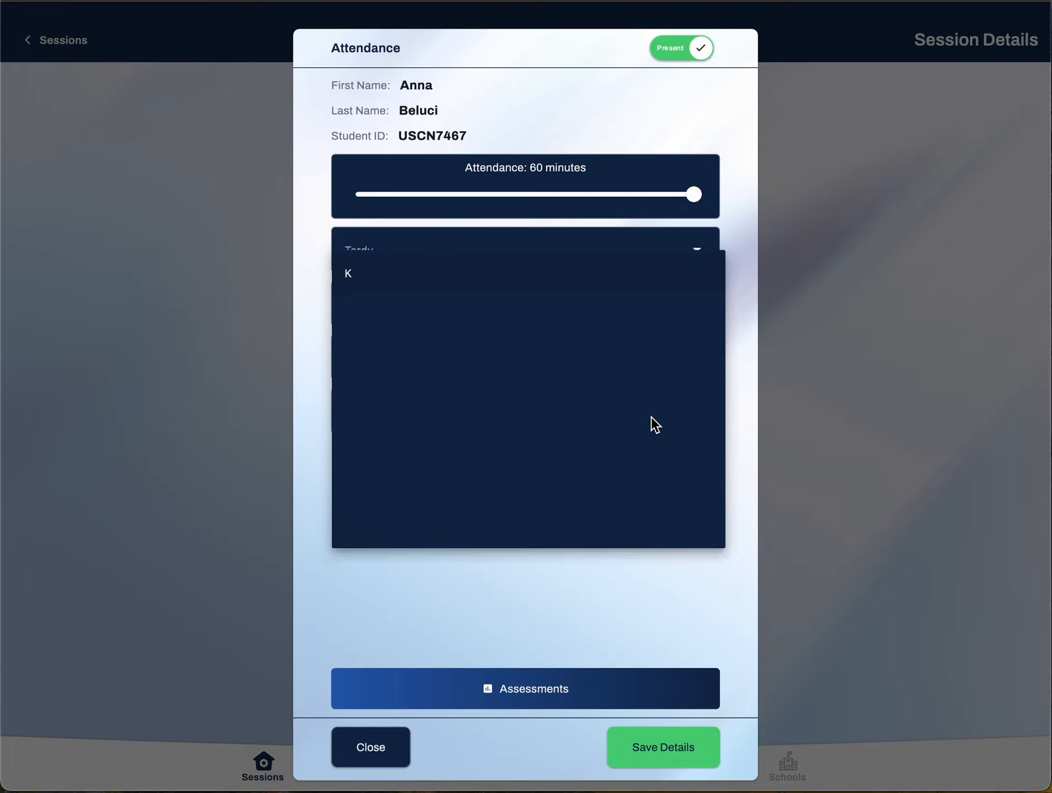
click(440, 476)
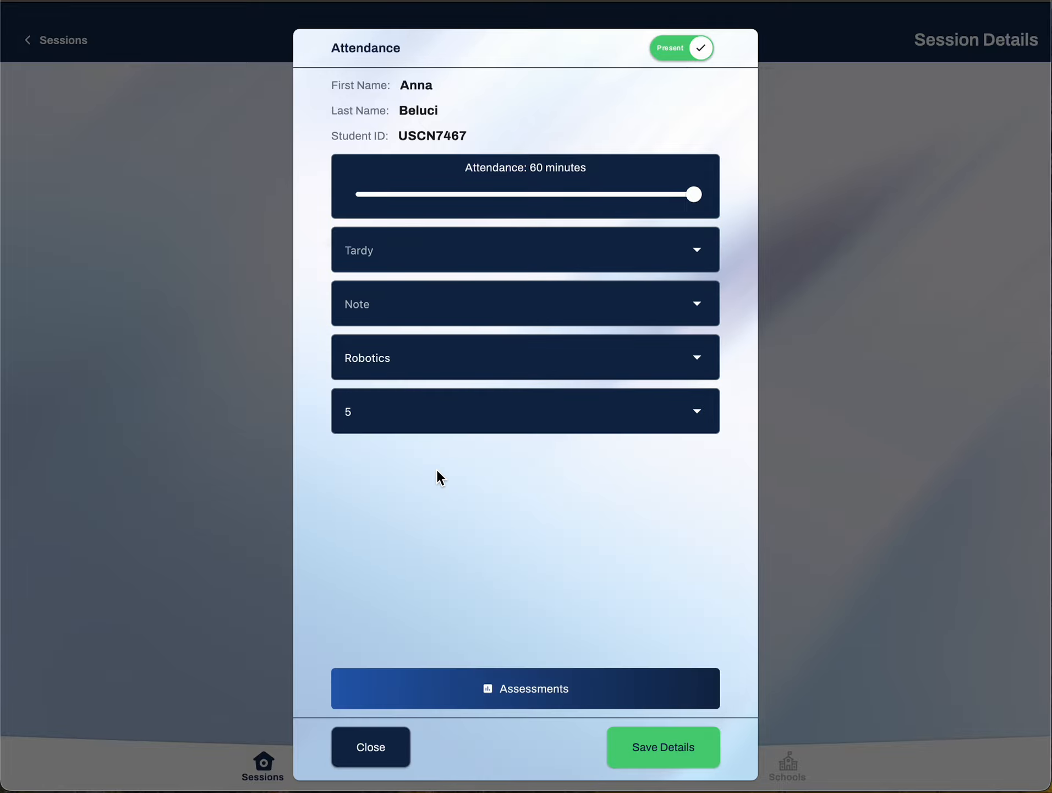
click(641, 744)
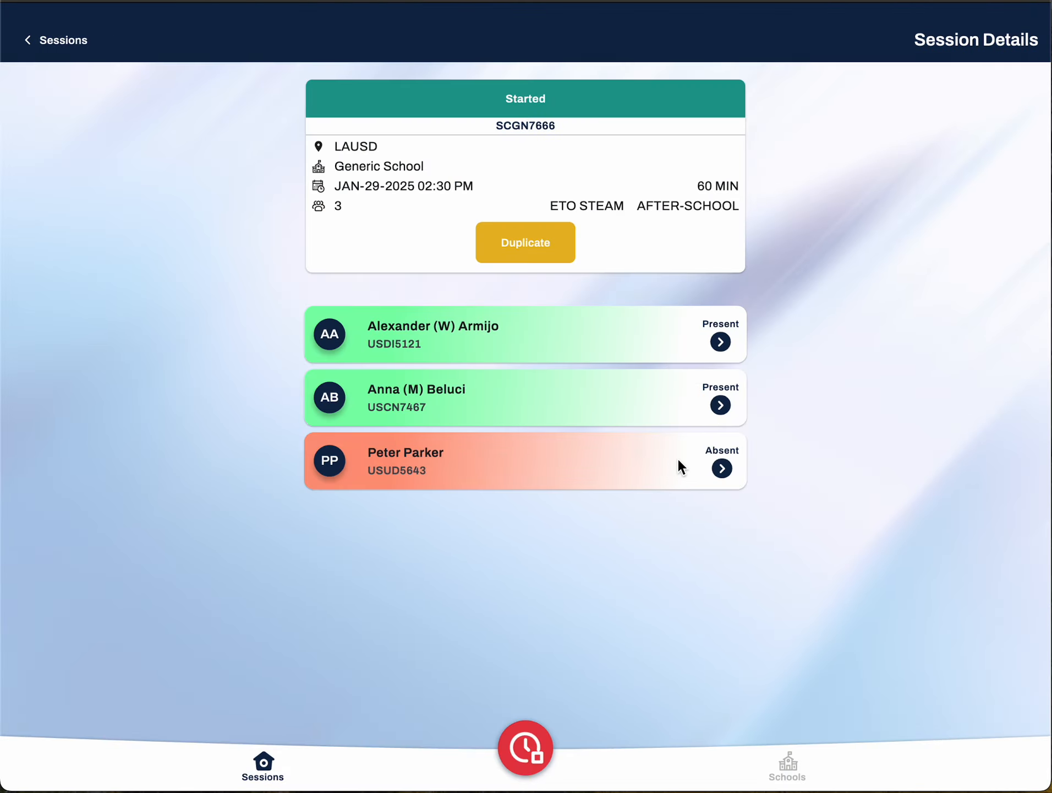
- Mark the third student as present with 50 minutes of attendance and set Tardy to 10
click(720, 468)
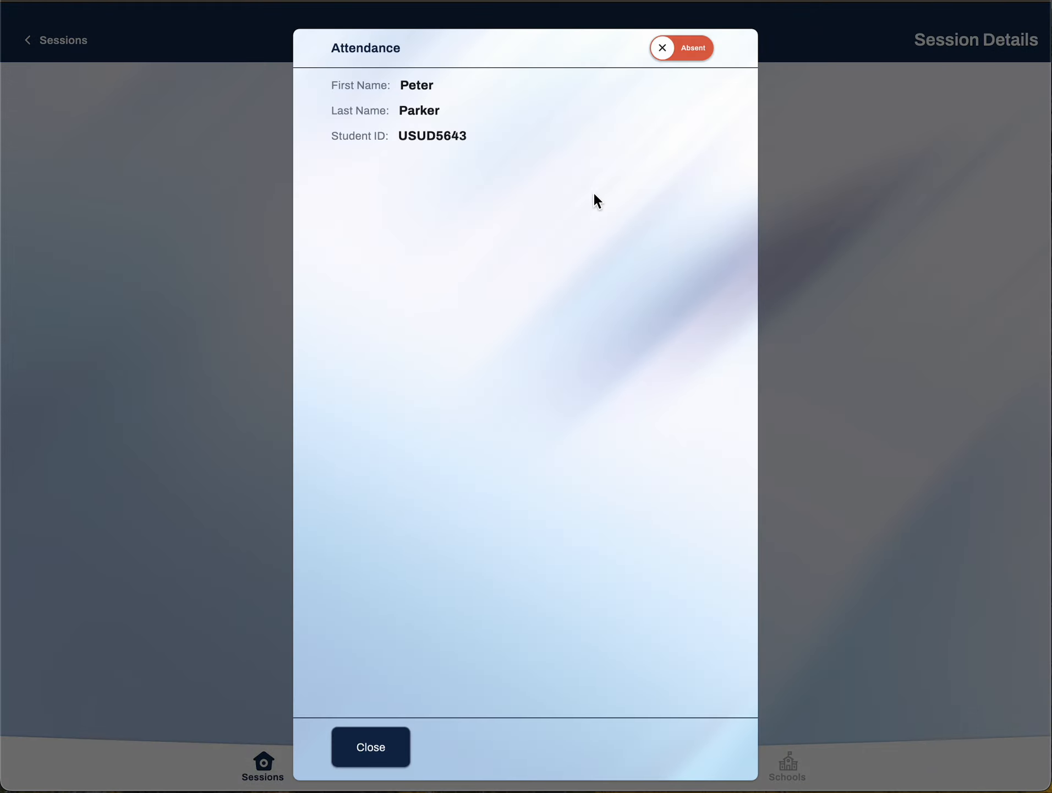
click(666, 47)
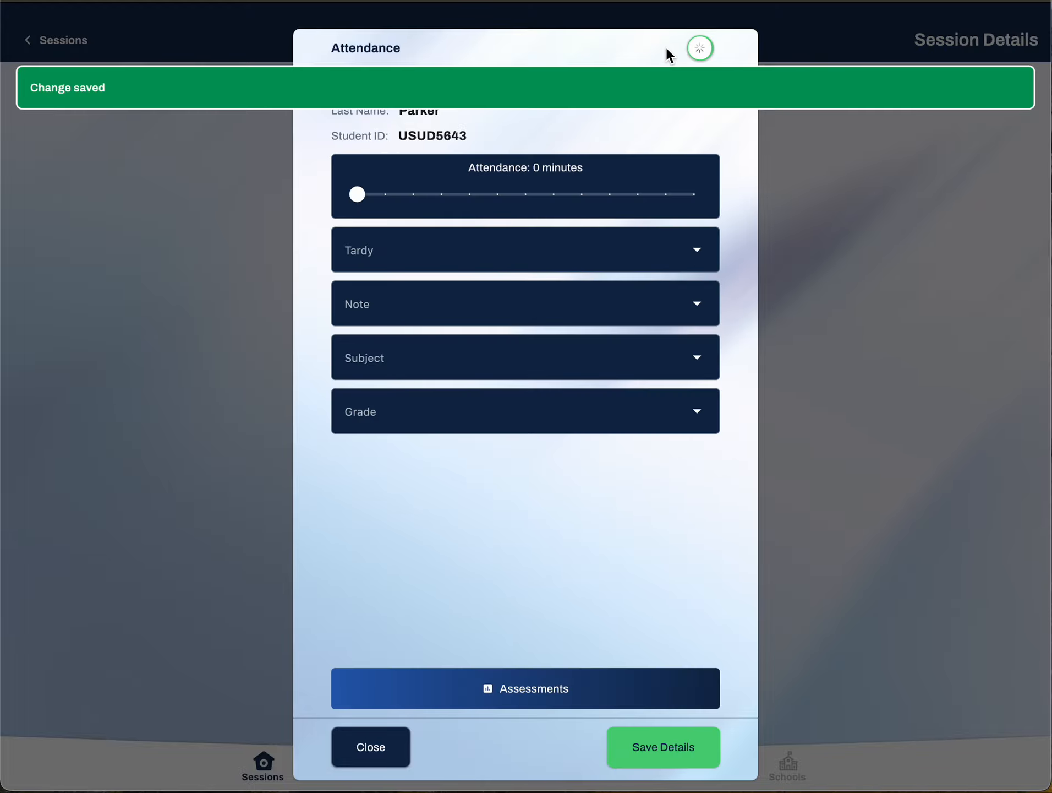
click(648, 196)
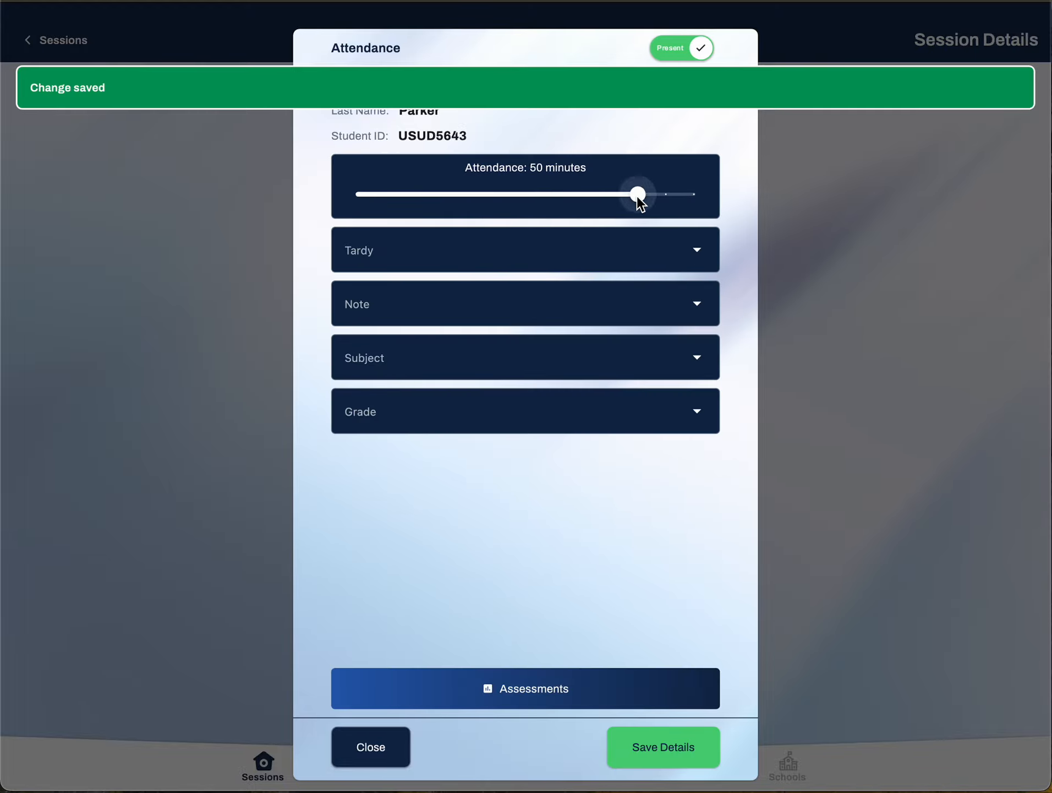
click(695, 252)
click(647, 327)
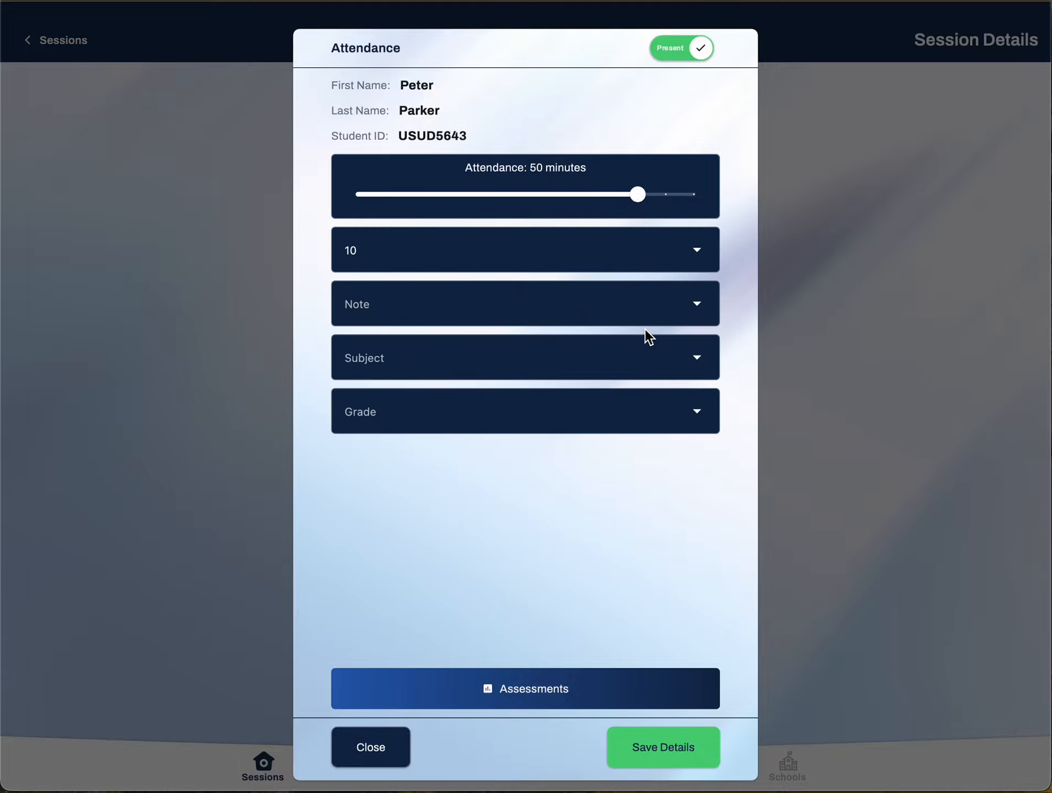
- Set the third student's subject to Robotics and grade to 5, and save the attendance details
click(601, 357)
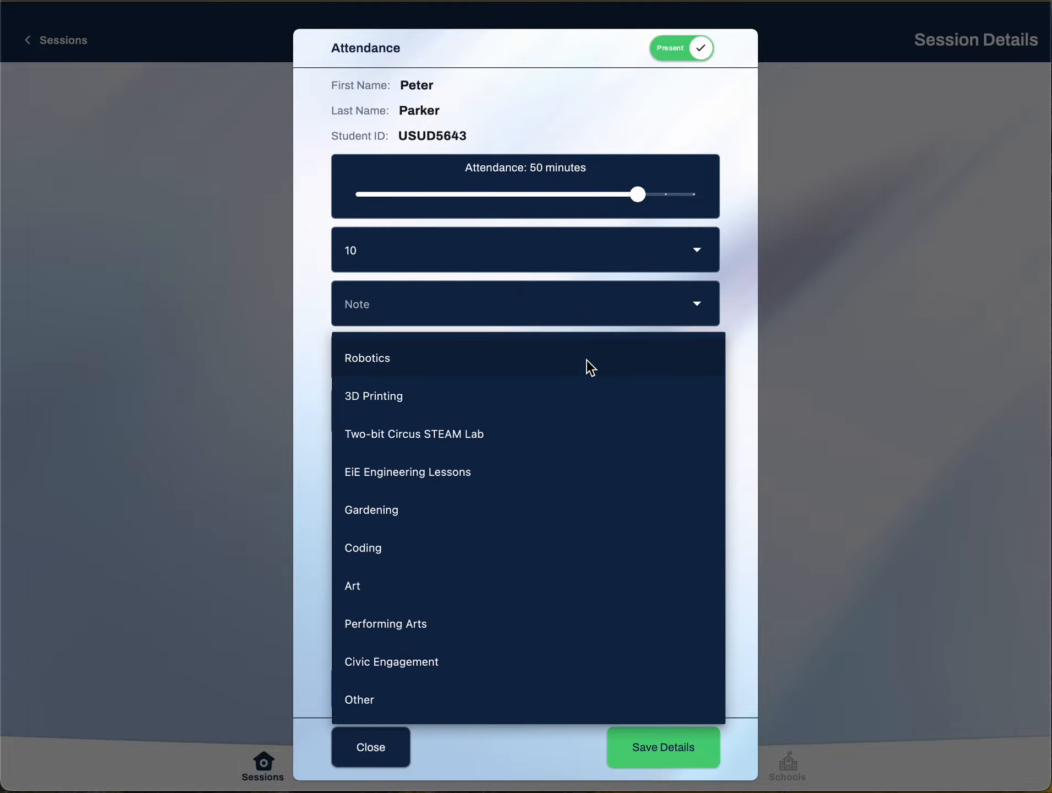
click(586, 359)
click(593, 417)
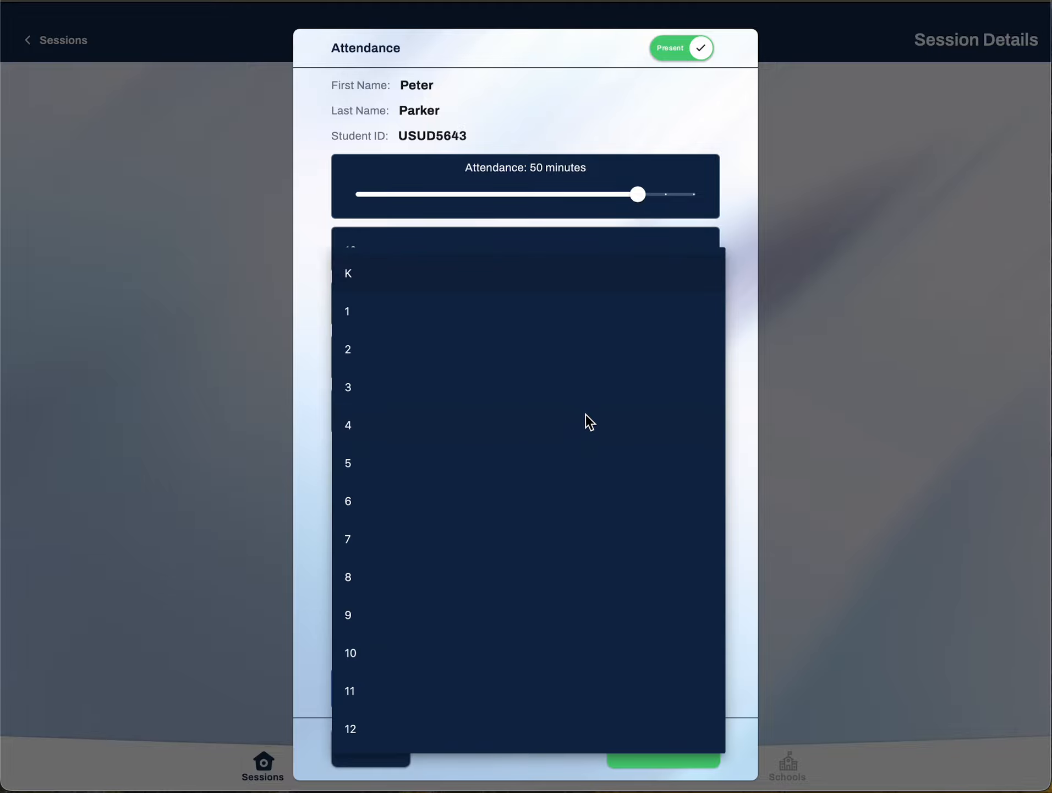
click(536, 460)
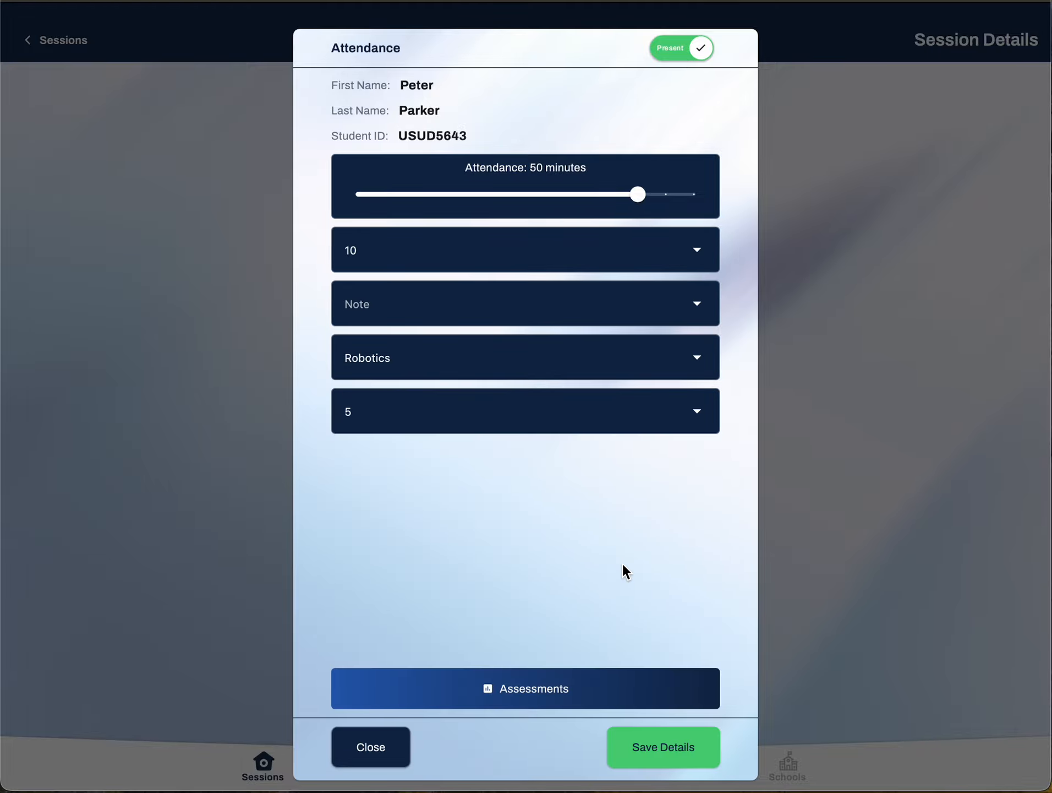
click(670, 744)
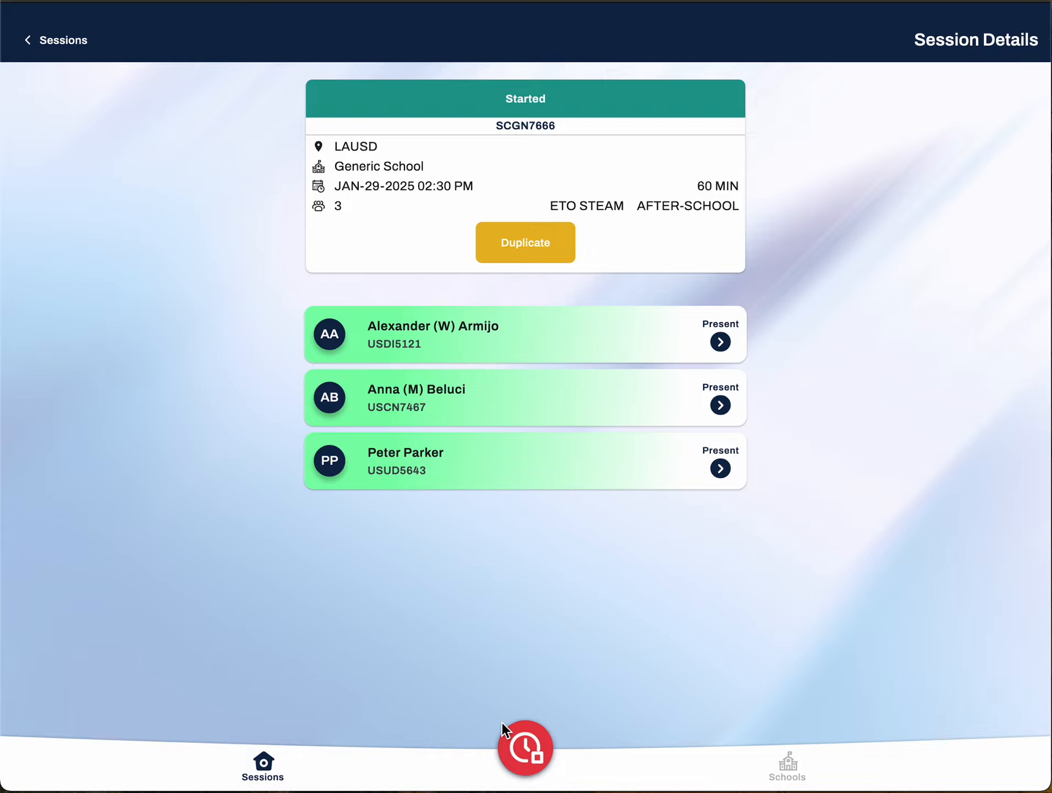
- End the started session and accept that no further changes can be made to it
click(519, 747)
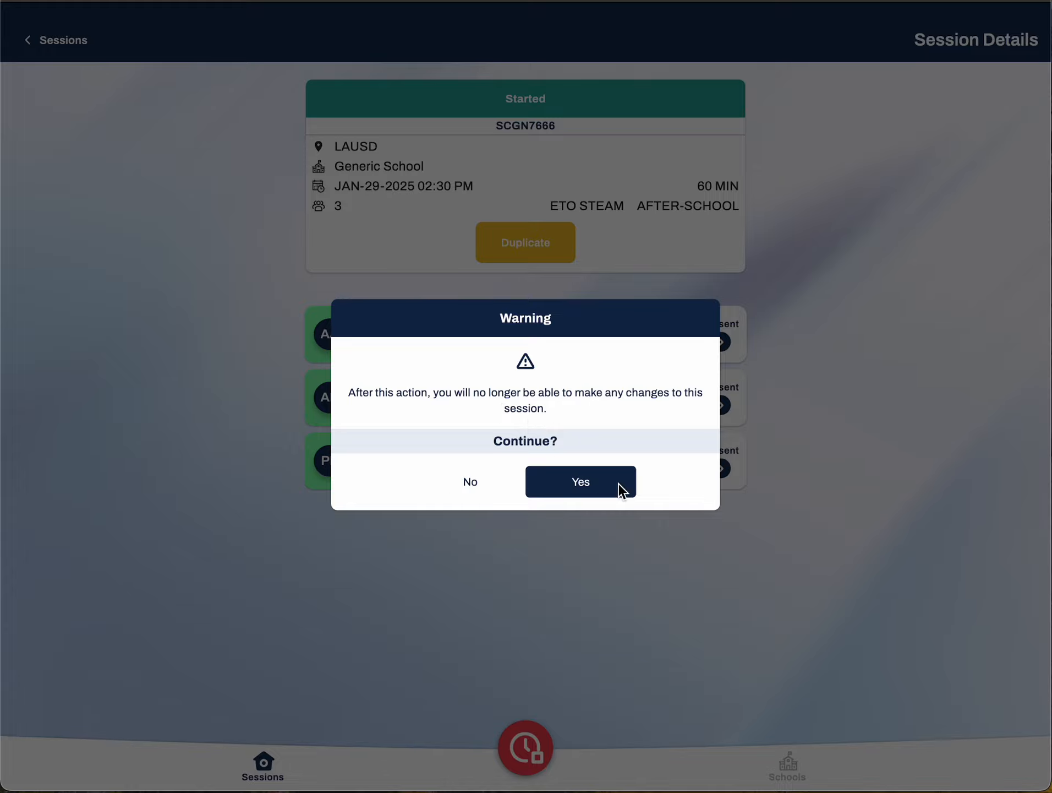
click(568, 489)
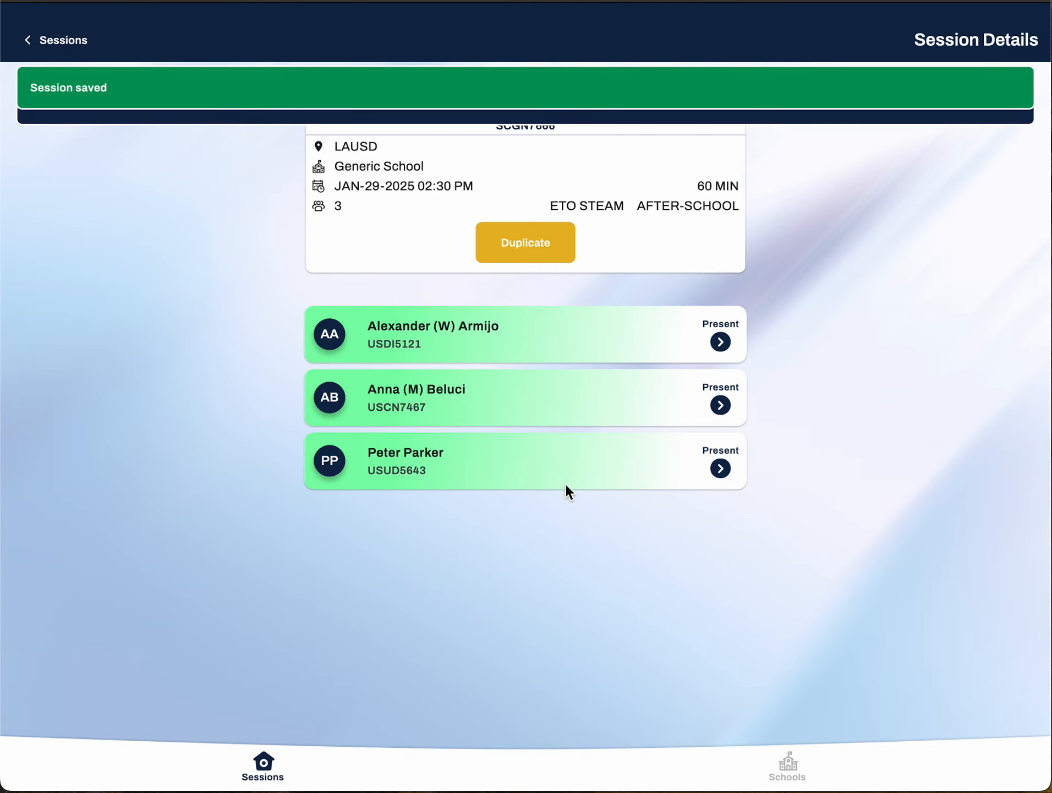